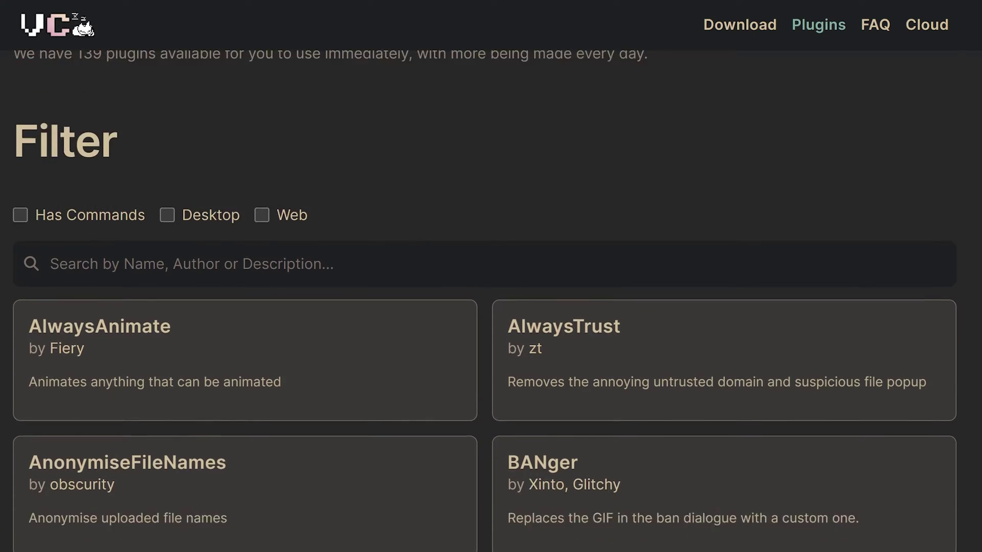
Step: Look through the Vencord plugin catalogue and patch the Stable Discord install in the Vencord installer
scroll(490, 306, down, 15)
scroll(491, 307, down, 20)
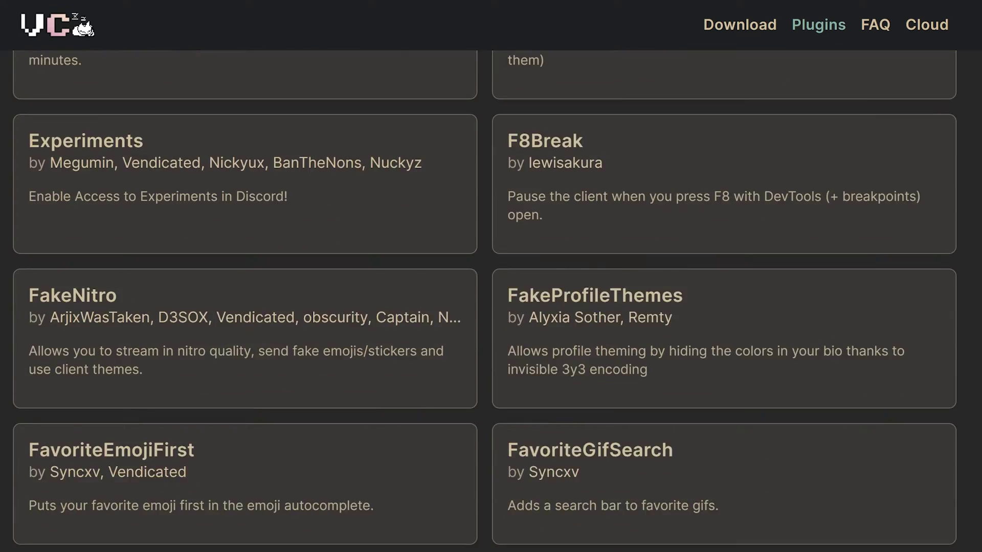
scroll(491, 306, down, 10)
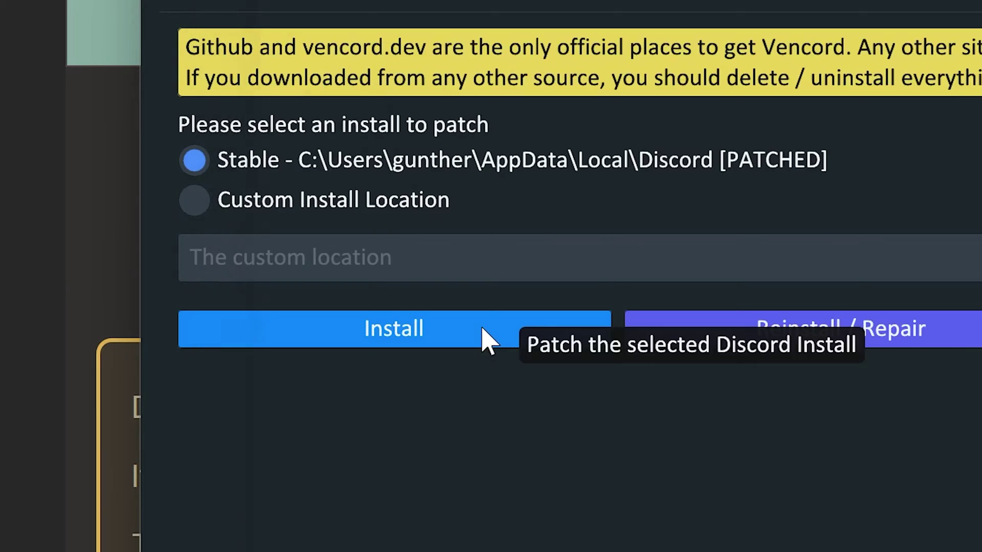
click(488, 340)
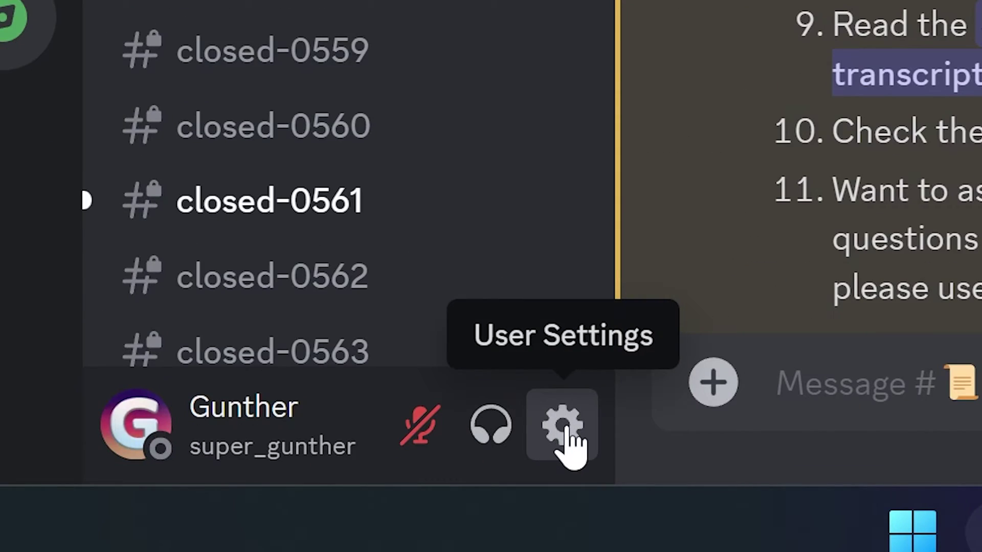
Step: Open the Vencord plugin list in Discord's user settings and search it for "decor"
click(567, 435)
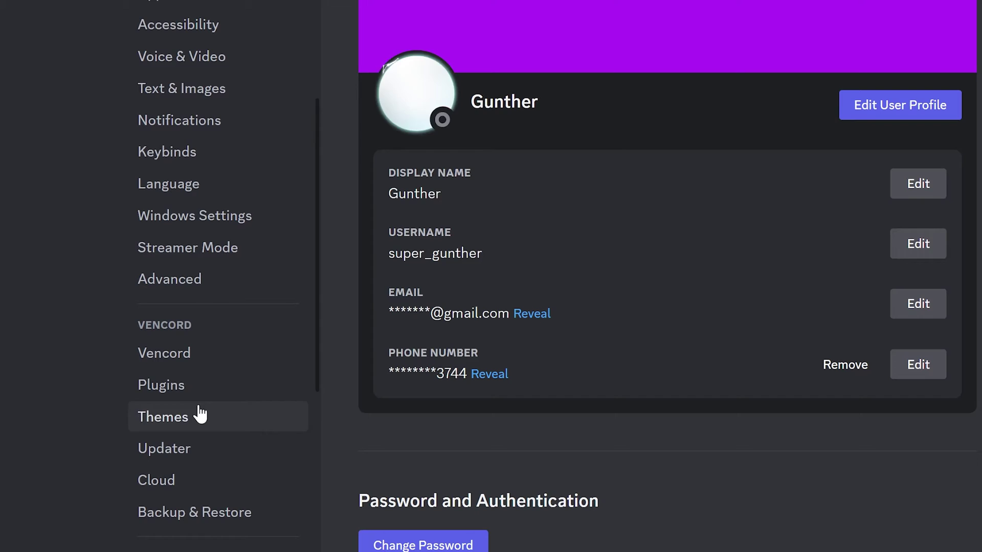
click(228, 394)
text(decor)
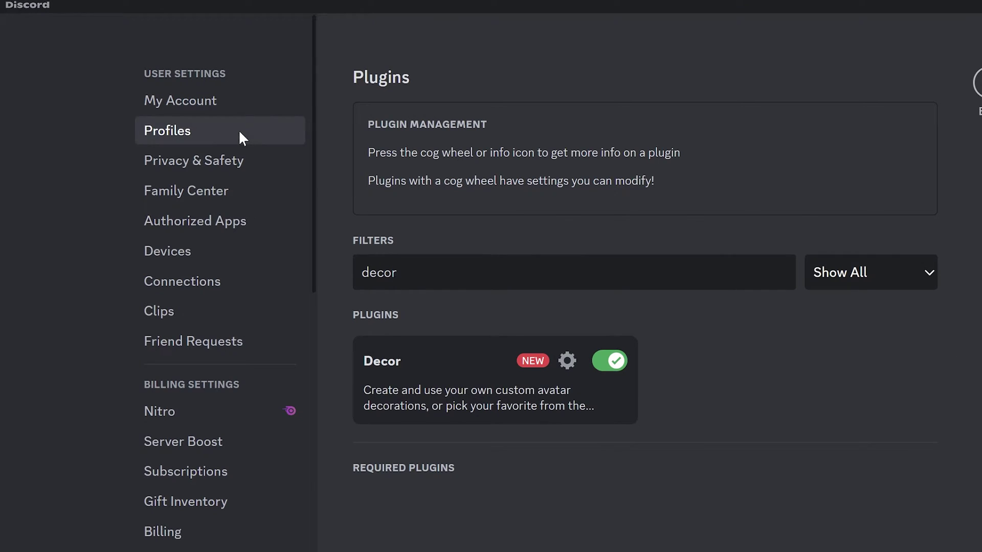
Step: Open the Decor decoration chooser in the profile settings and try out avatar decorations from its presets
click(171, 134)
scroll(571, 478, down, 3)
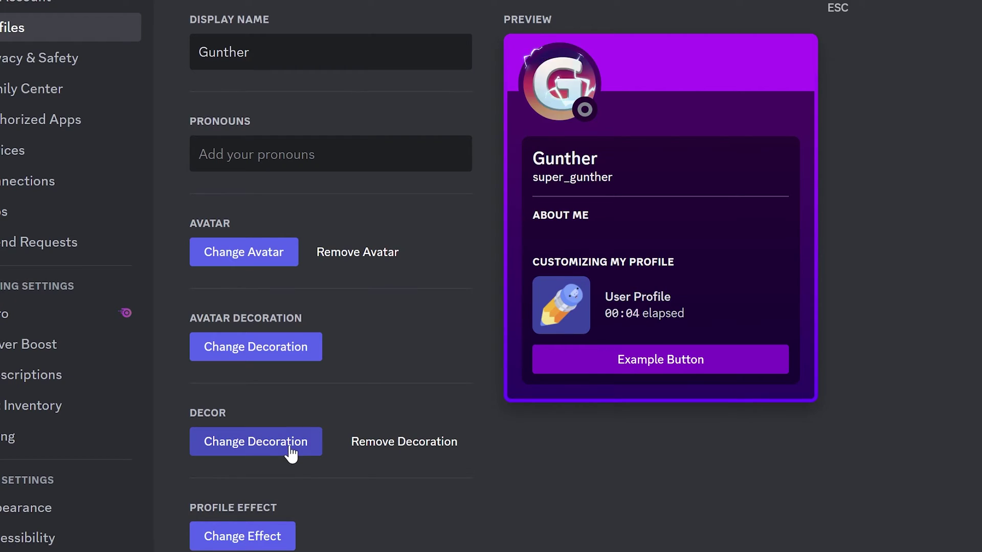
click(290, 450)
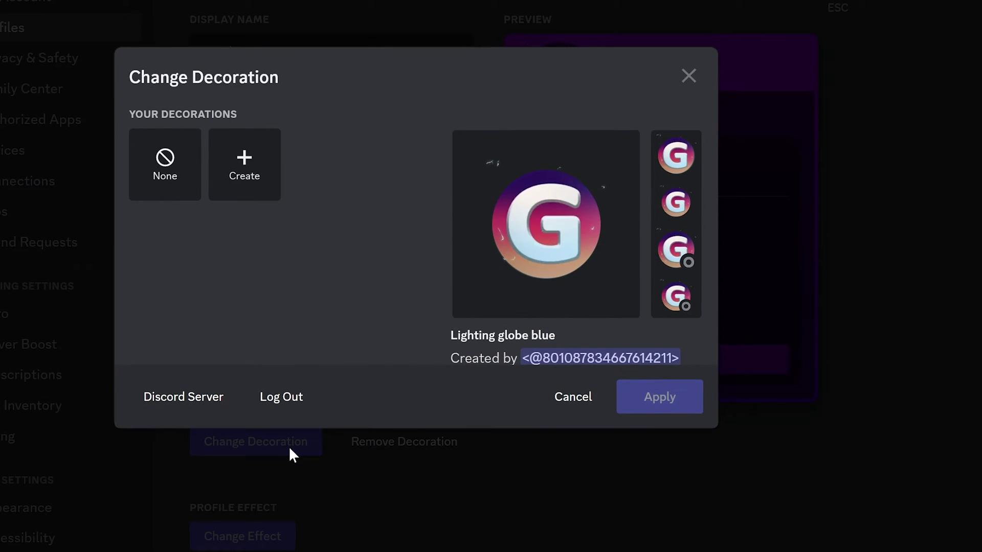
scroll(279, 278, down, 5)
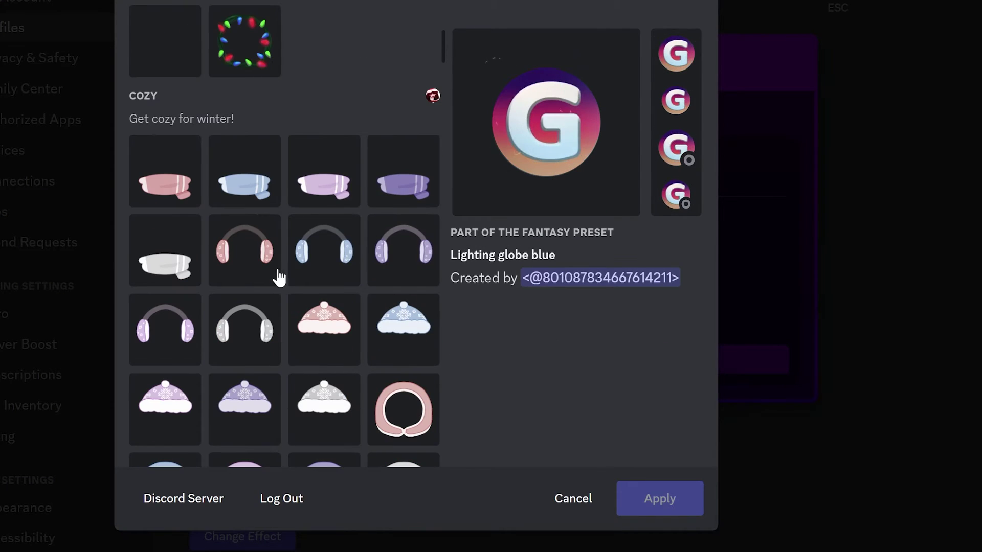
click(398, 407)
scroll(291, 306, down, 10)
click(307, 237)
scroll(306, 240, down, 5)
click(324, 221)
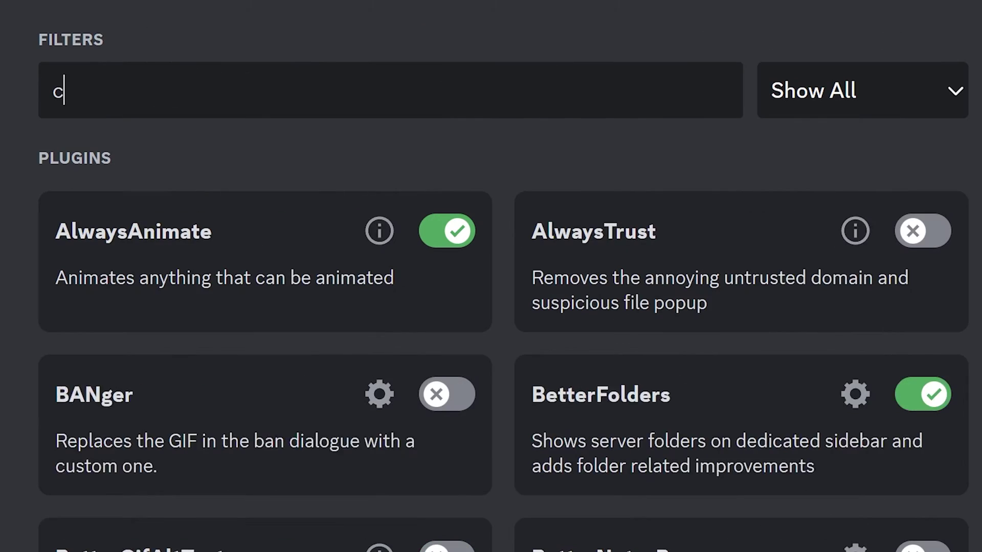
Step: Search the plugins for "calltimer" and join the General voice channel
text(alltimer)
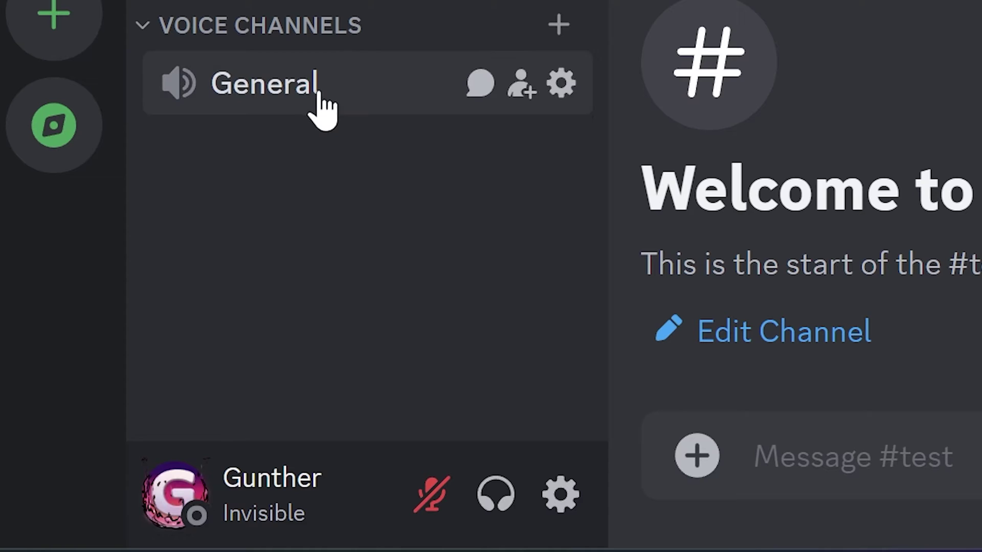
click(325, 105)
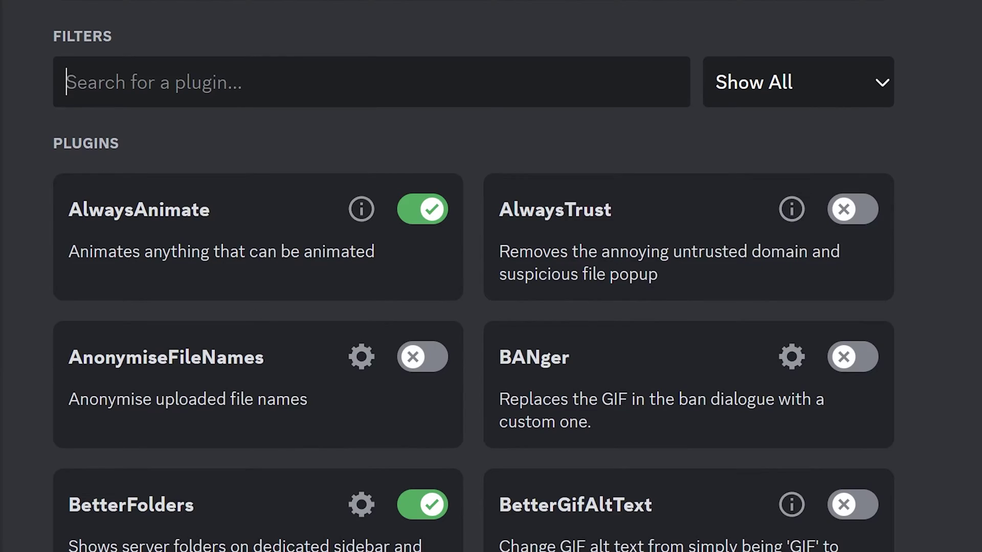
Step: Search the plugins for "fakepr" and set the primary profile theme color to red in the Nitro preview section
text(fakepr)
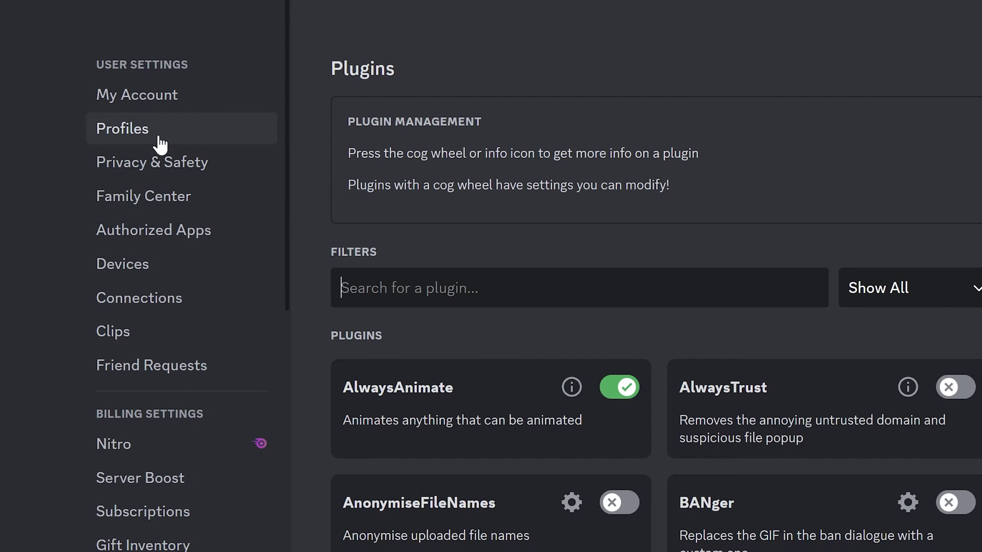
click(175, 134)
scroll(588, 471, down, 15)
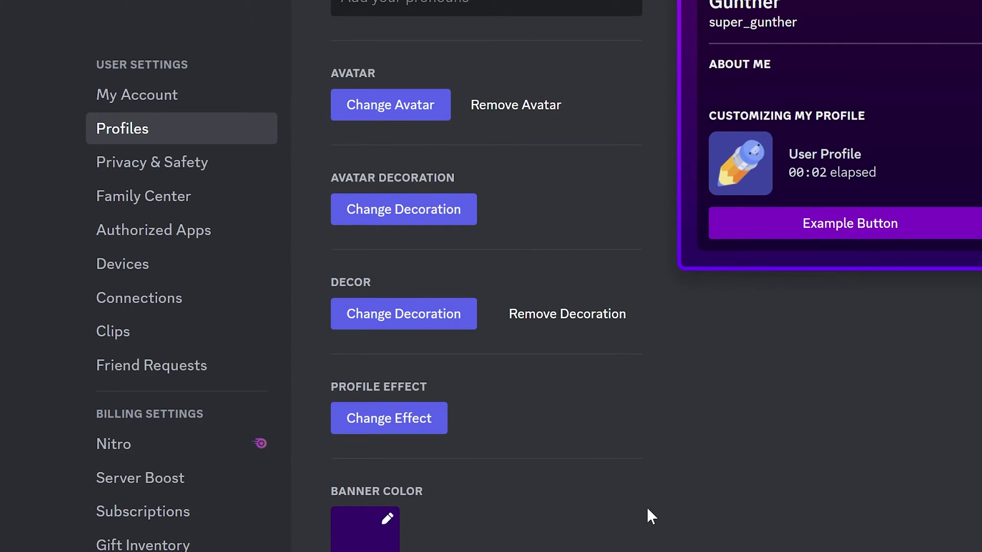
scroll(675, 521, down, 4)
click(366, 274)
click(417, 425)
click(559, 289)
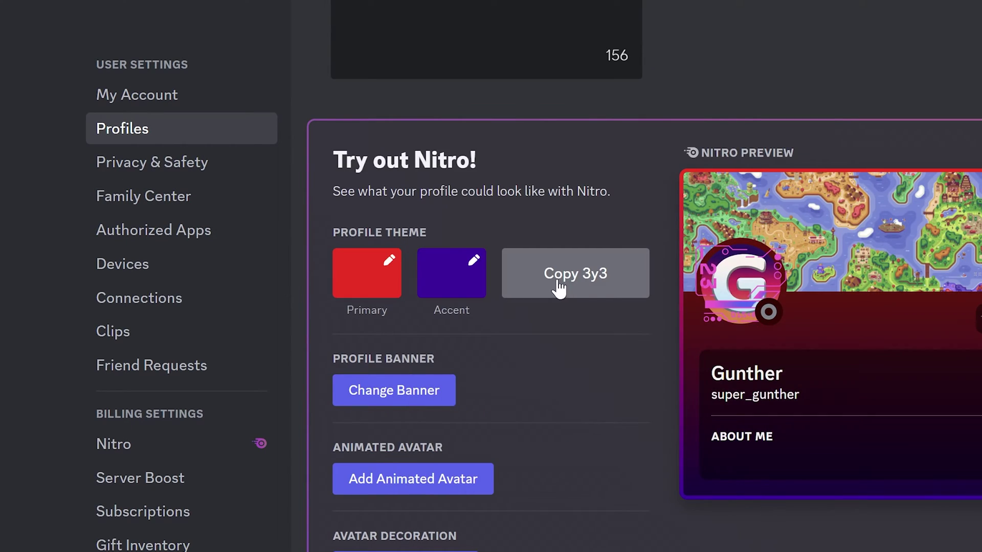
Step: Copy the theme's 3y3 code and paste it into the profile's About Me text
click(588, 288)
scroll(596, 463, up, 5)
right_click(404, 245)
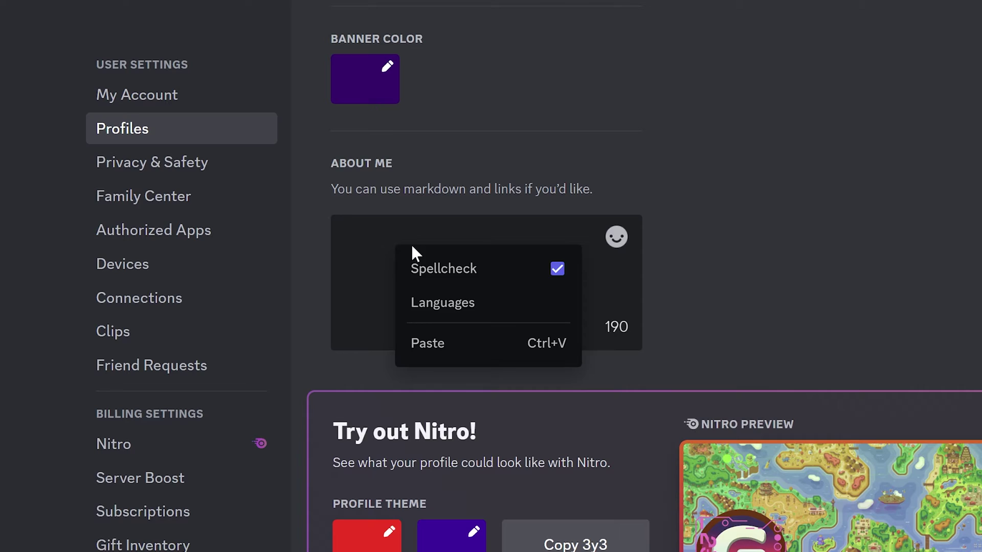
click(426, 343)
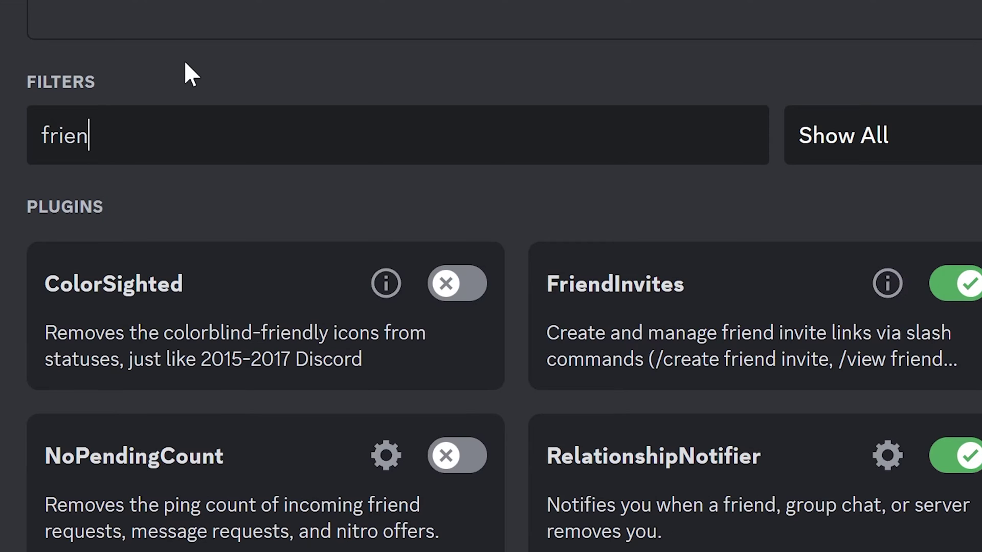
Step: Search the plugins for "friendin" and run /create friend invite in the #test channel with Uses set to 5
text(din)
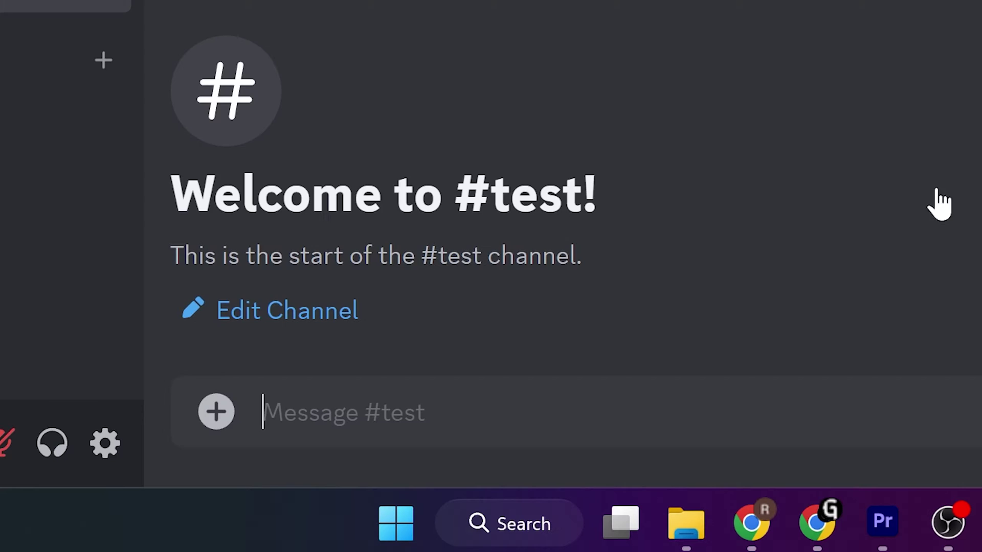
text(/cre)
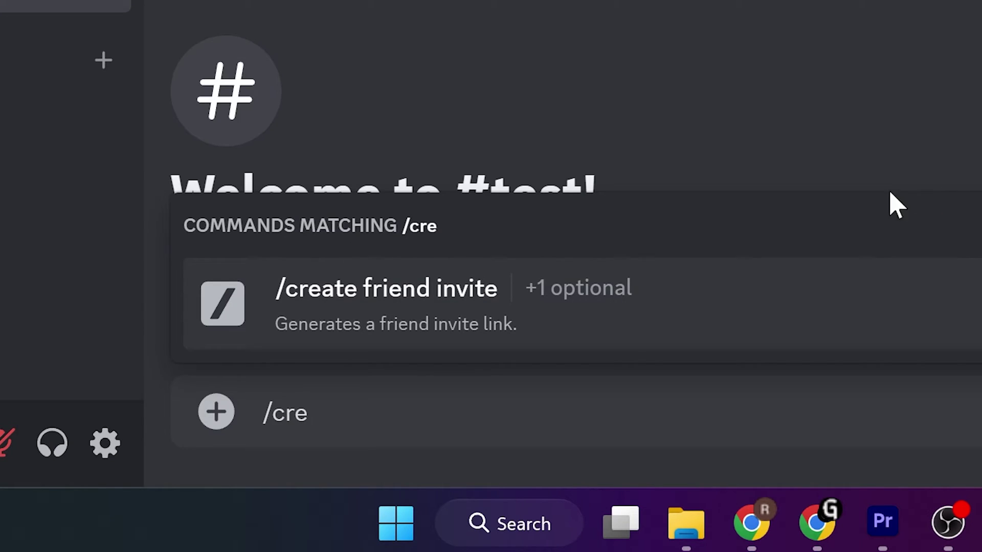
click(628, 297)
click(347, 255)
text(5)
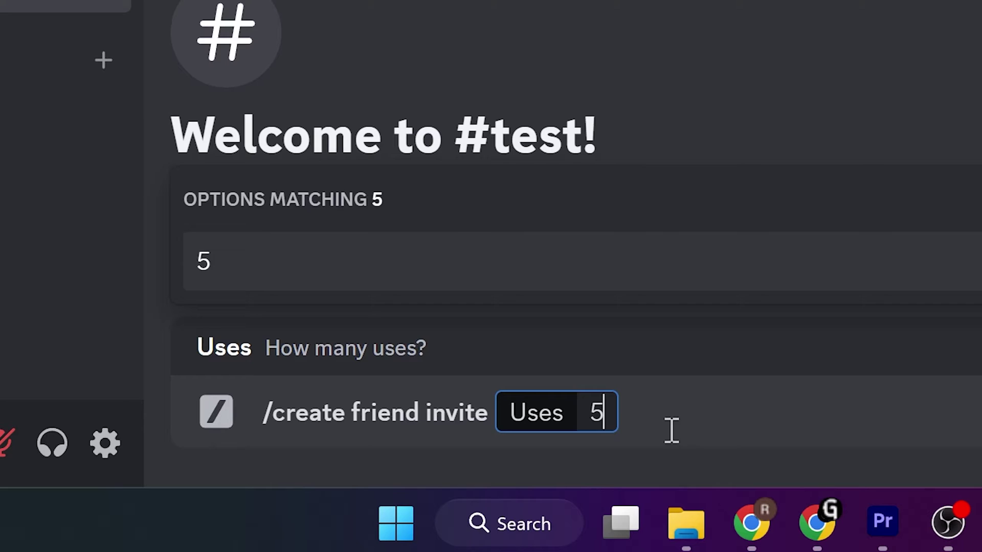
key(Return)
key(Return)
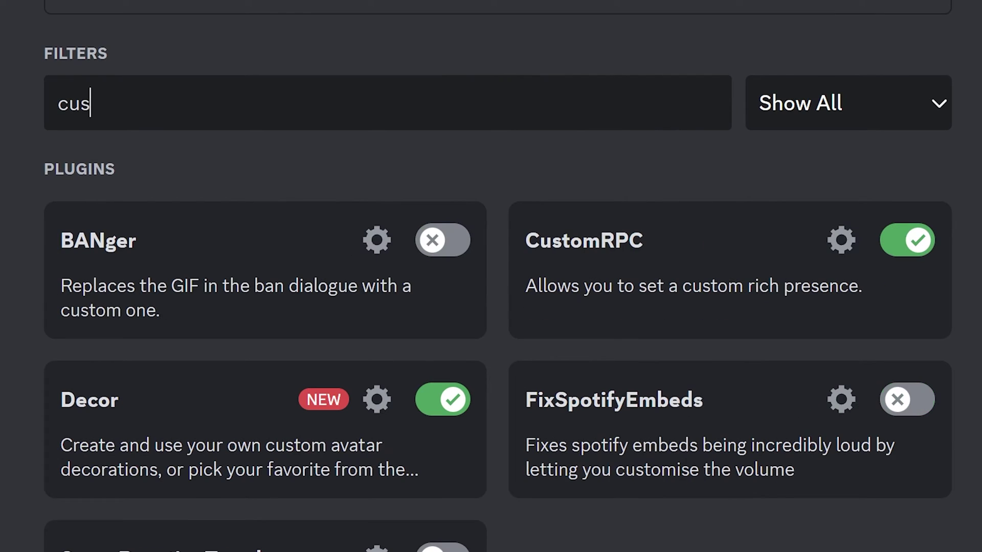
Step: Review the CustomRPC plugin's rich presence fields, save its settings and open the account's profile from the member list
text(mrp)
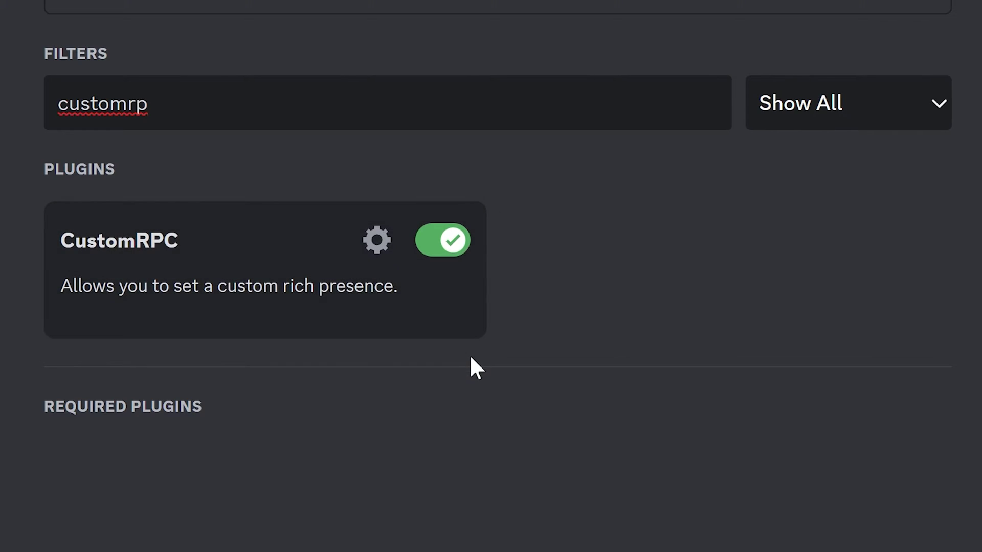
click(375, 242)
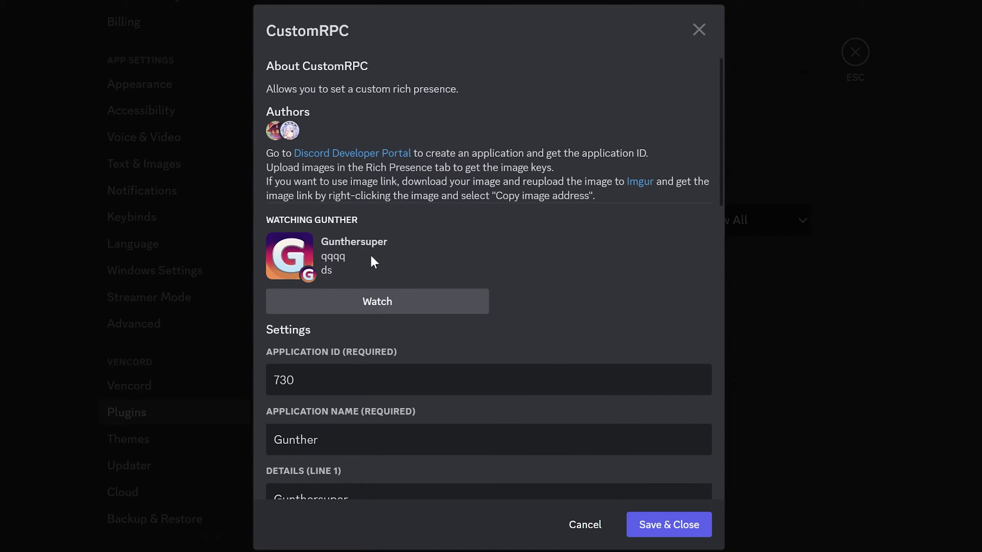
scroll(370, 253, down, 5)
click(362, 99)
key(Tab)
scroll(394, 258, down, 7)
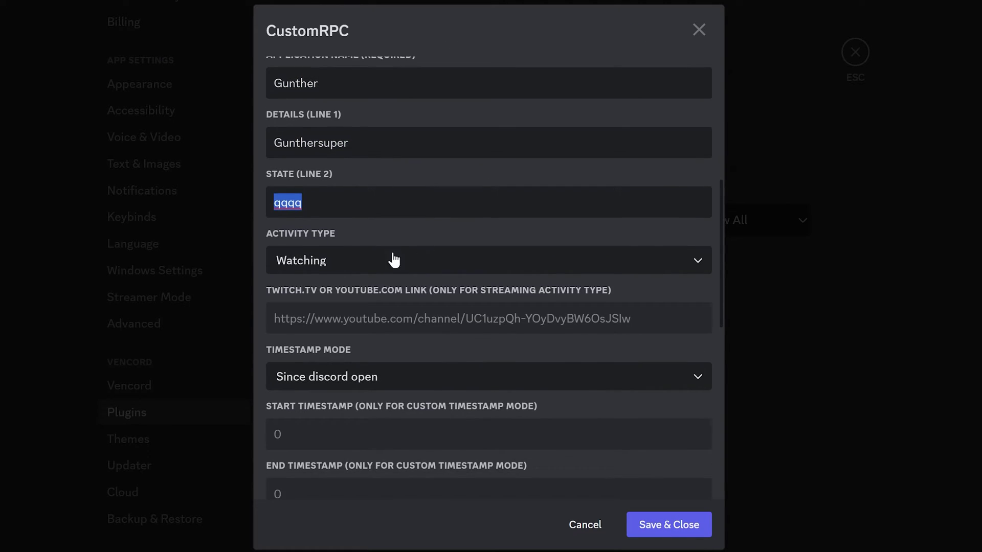
key(Tab)
scroll(552, 268, down, 4)
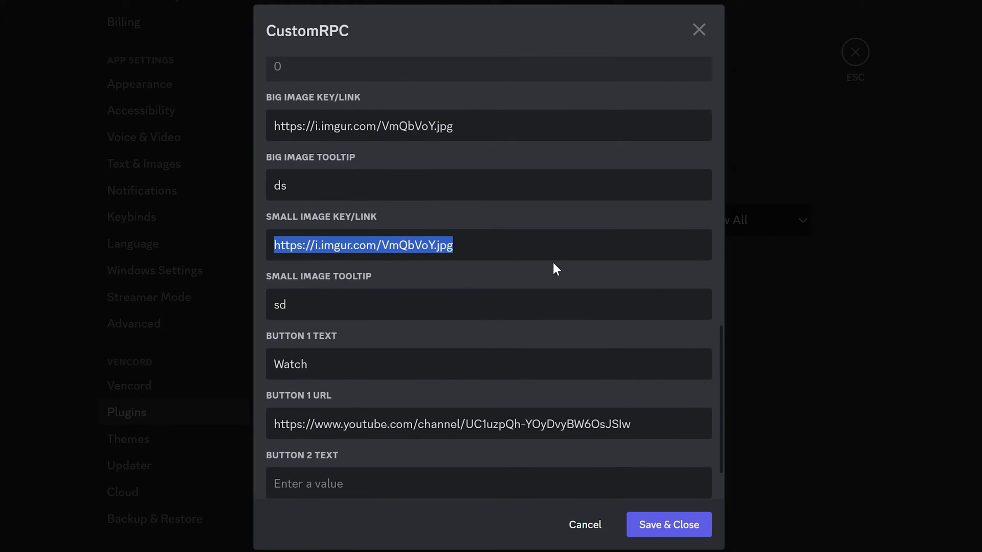
drag(668, 353, 256, 353)
click(642, 526)
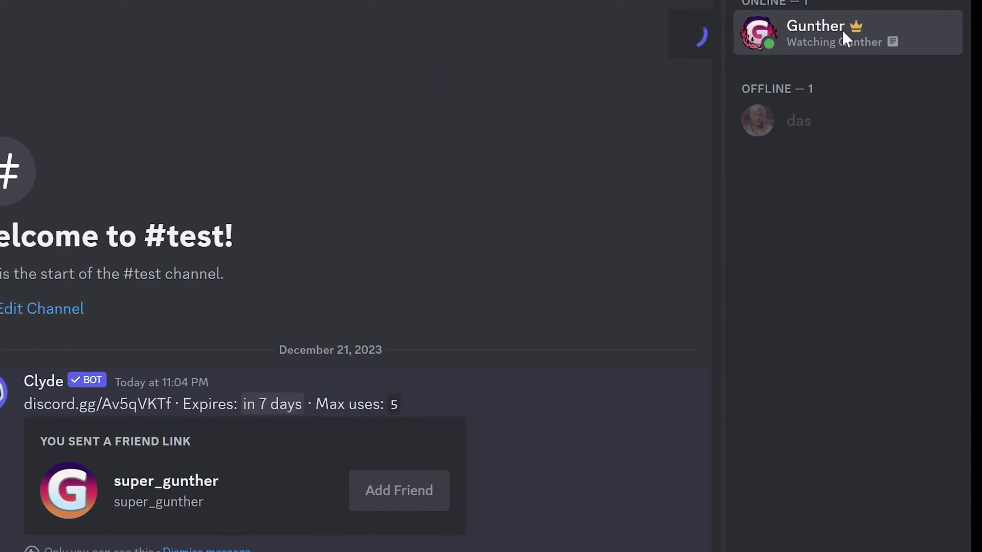
click(842, 31)
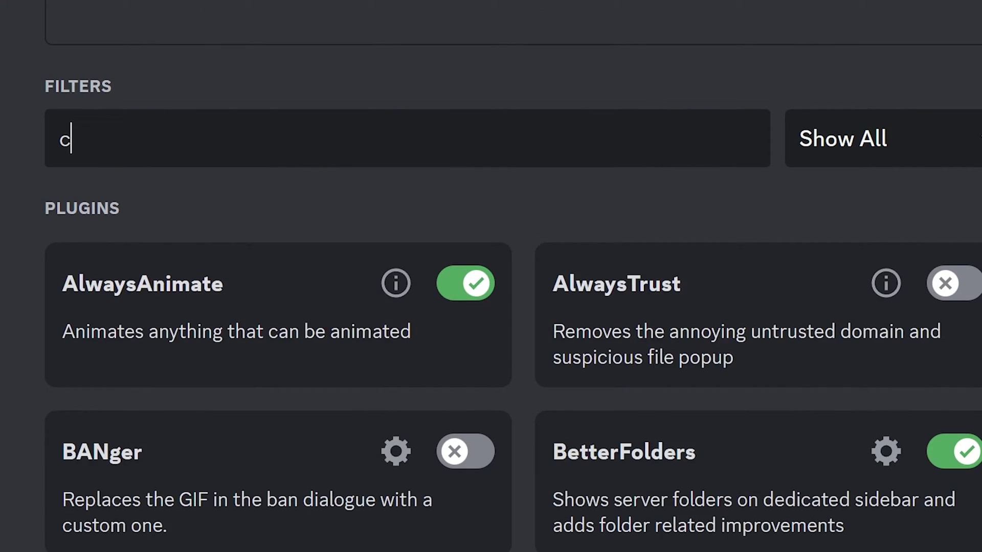
Step: Find the ClientTheme plugin with "clientth" and set its theme color to a dark purple
text(lientth)
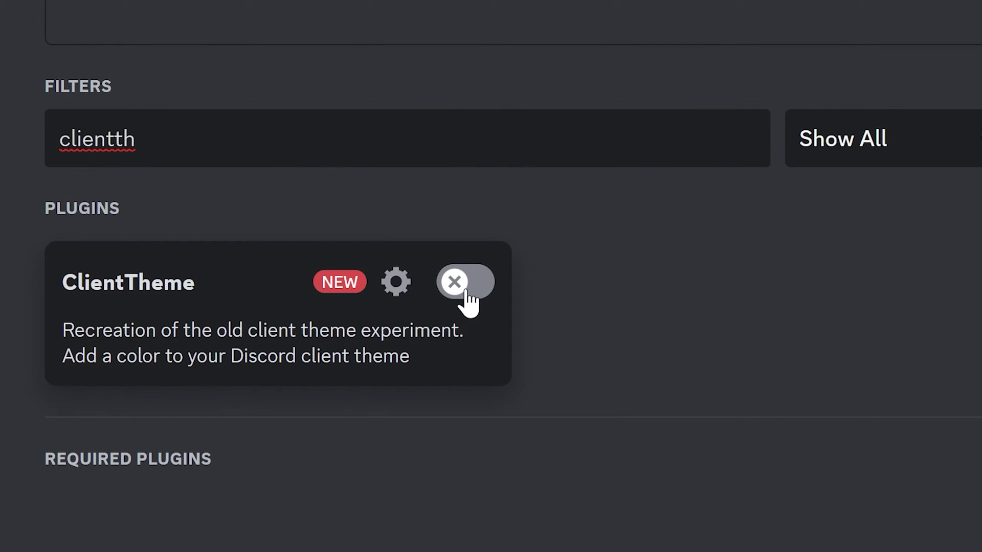
click(396, 282)
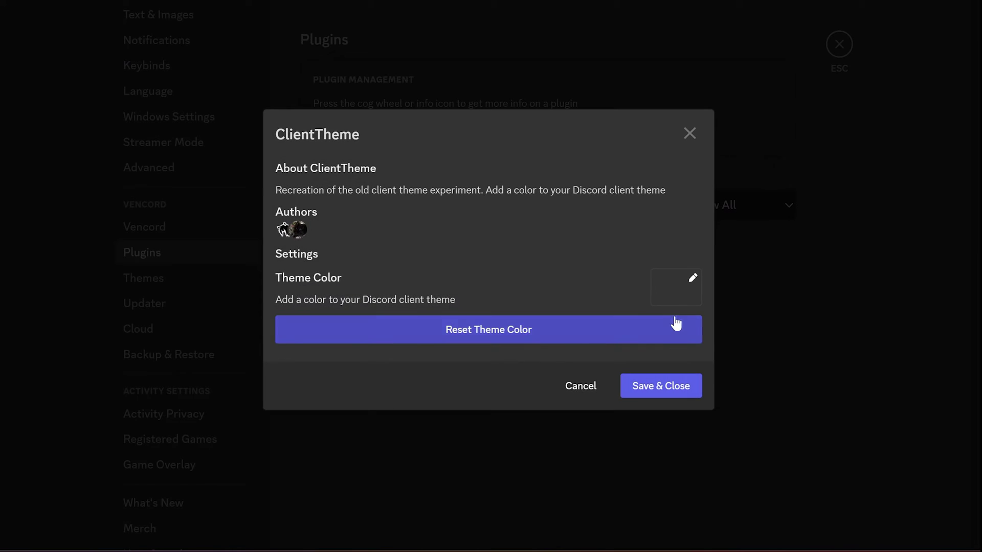
click(675, 288)
click(772, 342)
click(824, 372)
drag(825, 372, 856, 372)
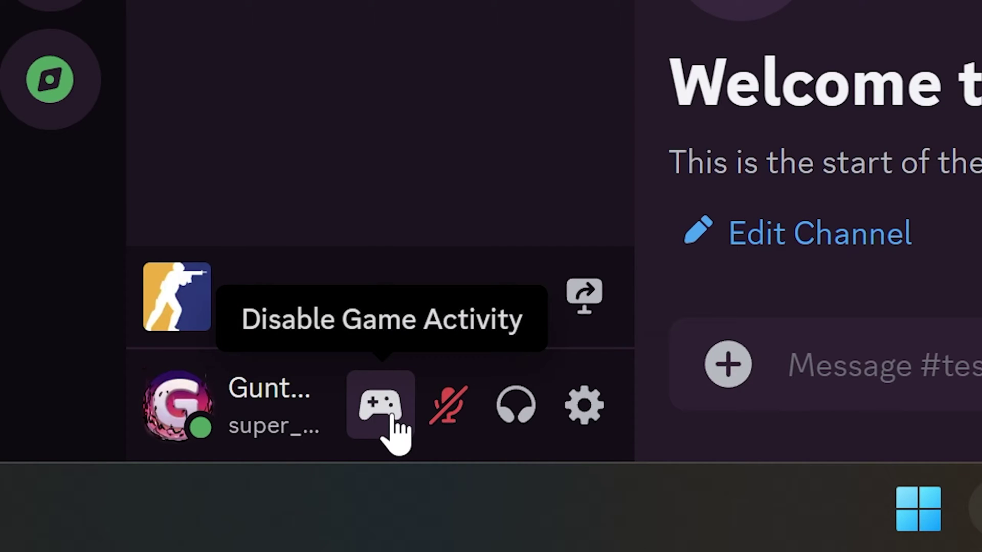
Step: Disable game activity sharing for the account
click(371, 409)
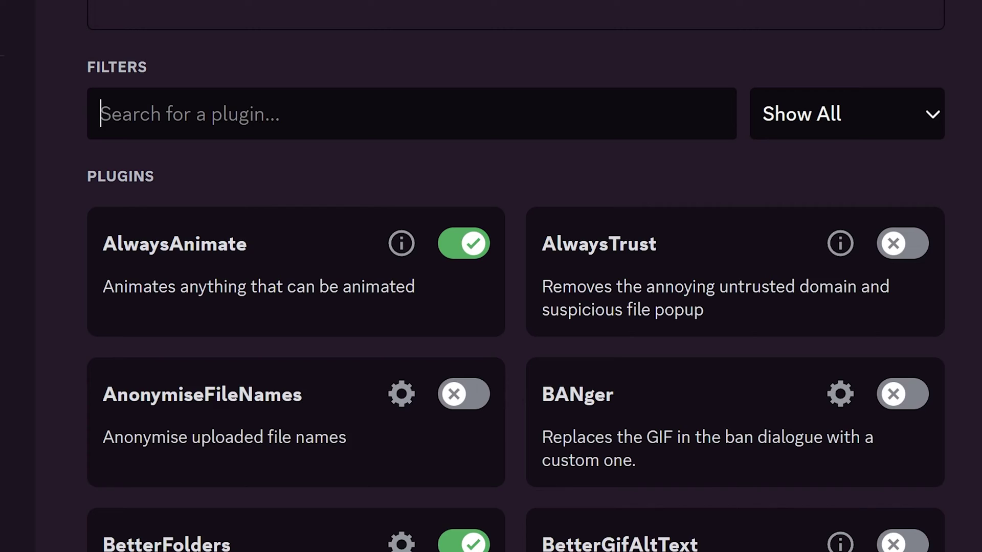
Step: Search the plugins for "openin" and look through the BattleBit Remastered page in the Steam store
text(openin)
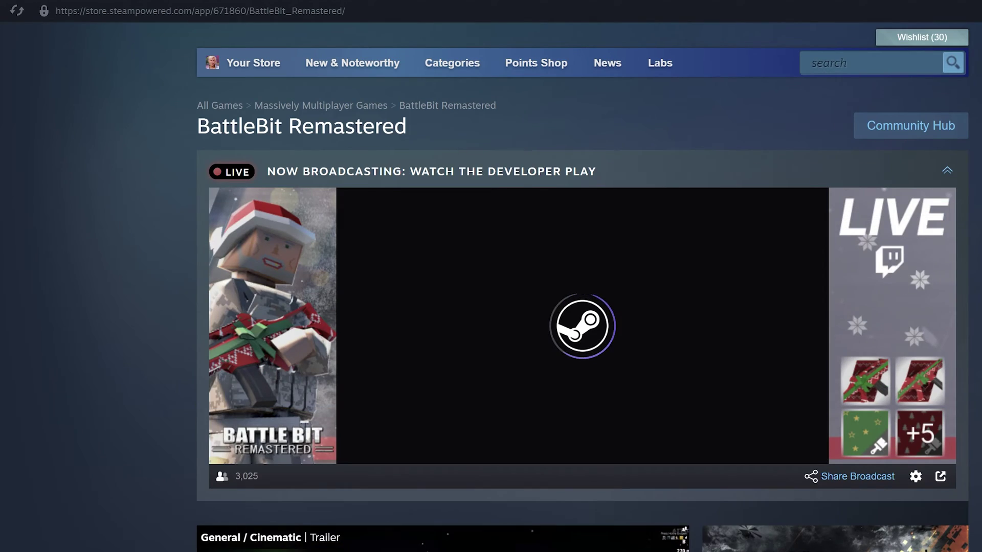
scroll(511, 307, down, 7)
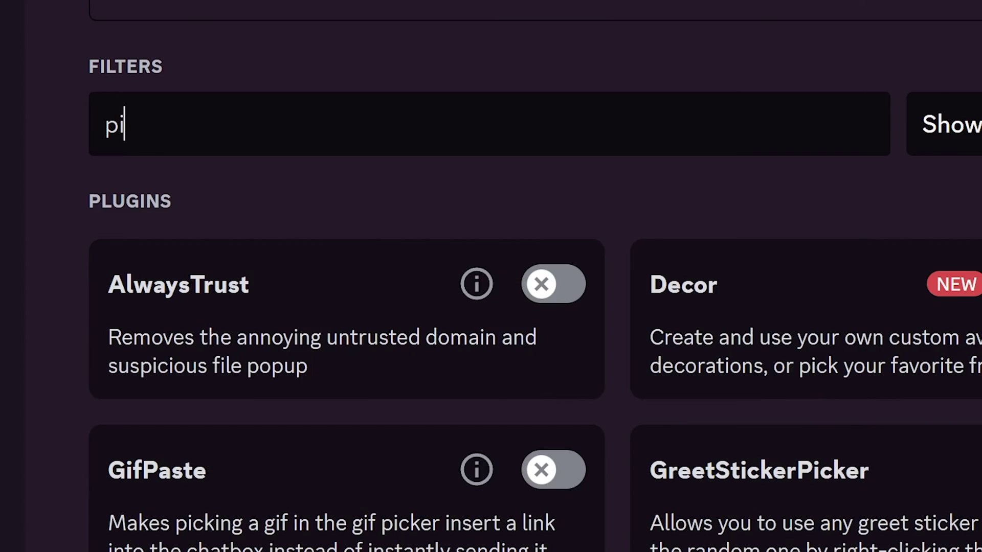
Step: Search the plugins for "picture", then pop the #general video out in picture-in-picture and reposition its floating window
text(cture)
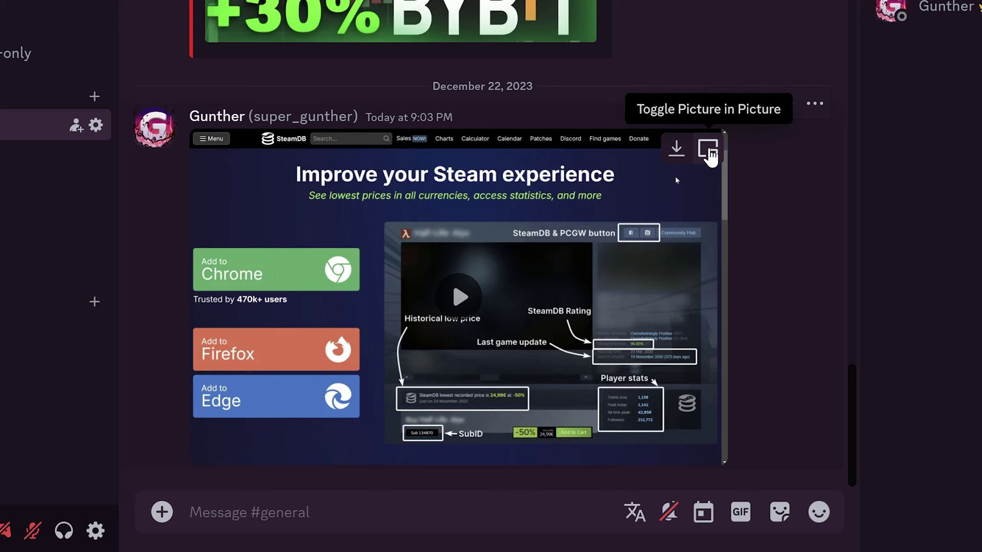
click(707, 149)
drag(888, 394, 768, 176)
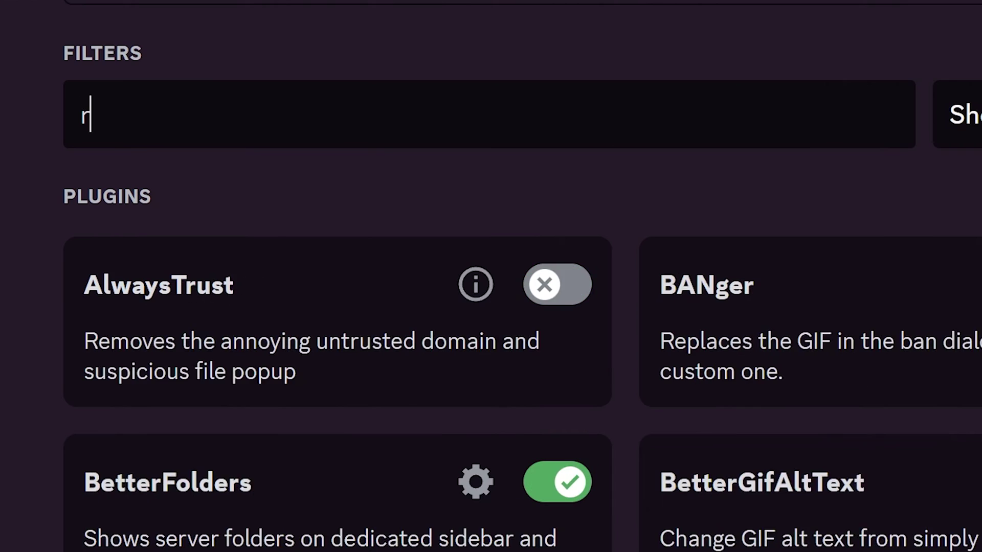
Step: Search the plugins for "readall"
text(ead)
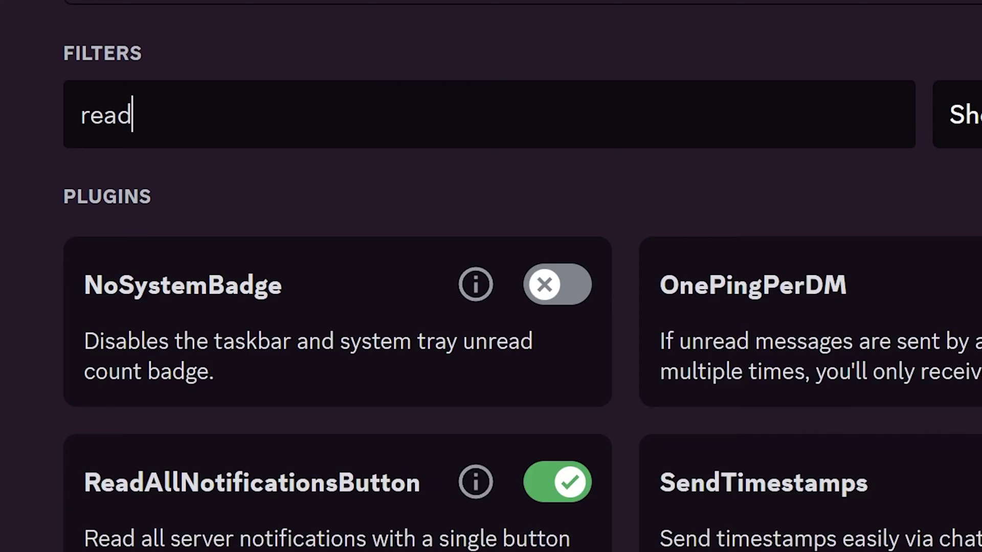
text(all)
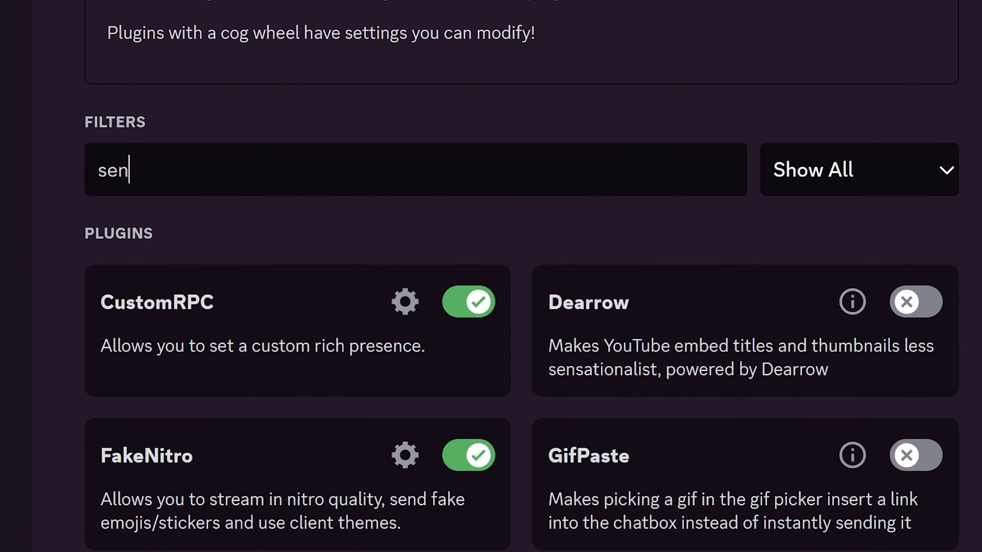
Step: Search the plugins for "sendt", view the SendTimestamps details, and send the timestamp `12:00` in the #test channel
text(dt)
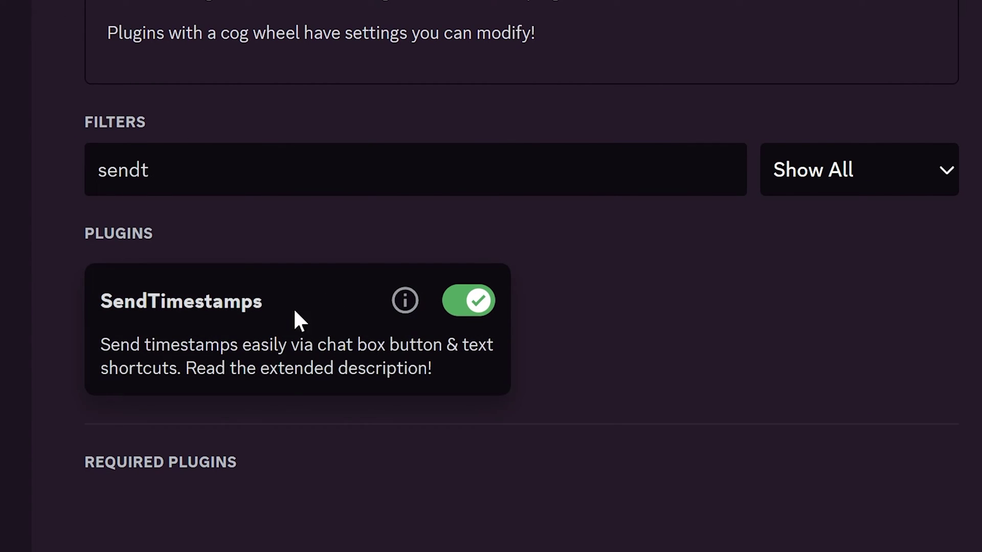
click(405, 301)
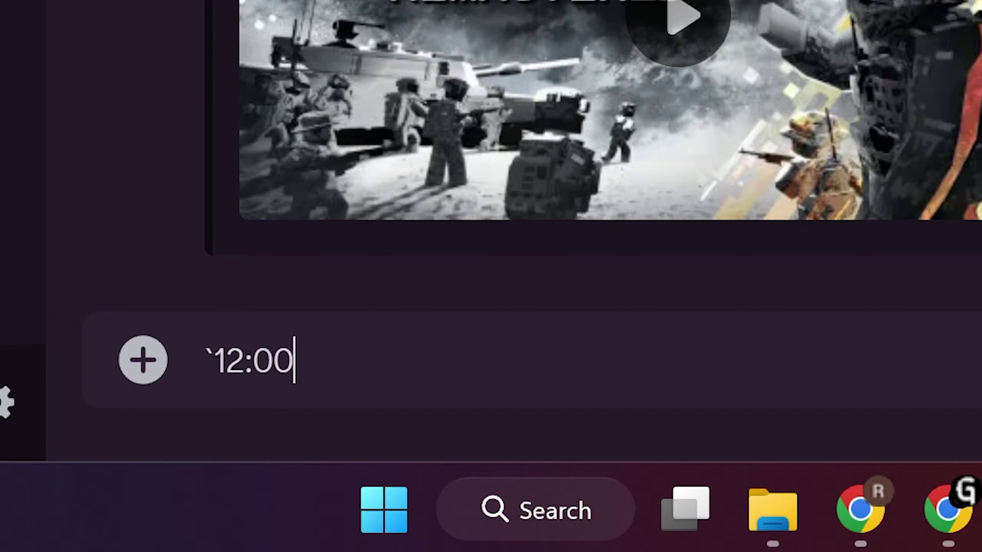
text(`)
key(Return)
mouse_move(324, 235)
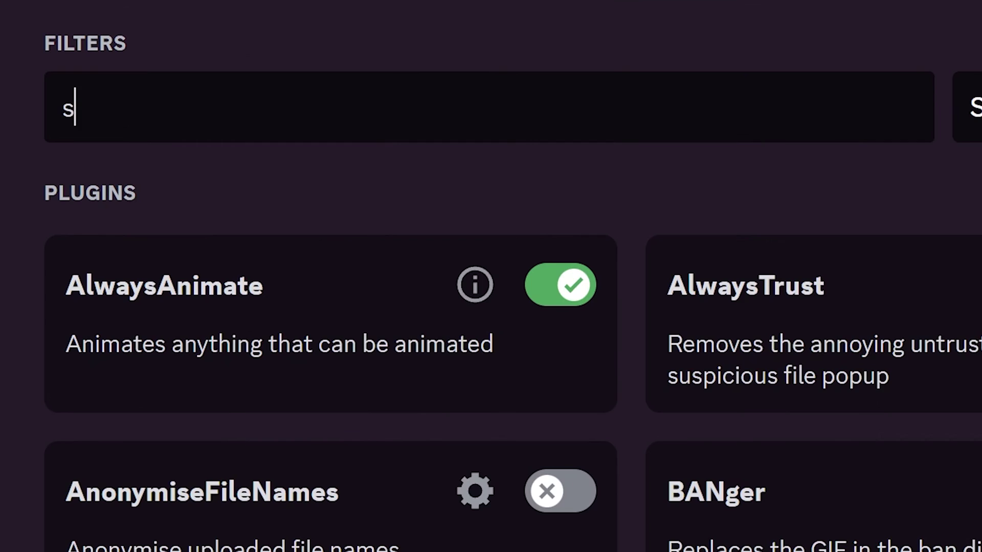
Step: Search the plugins for "serverp" and open the Server Info of the GNTR server
text(erver)
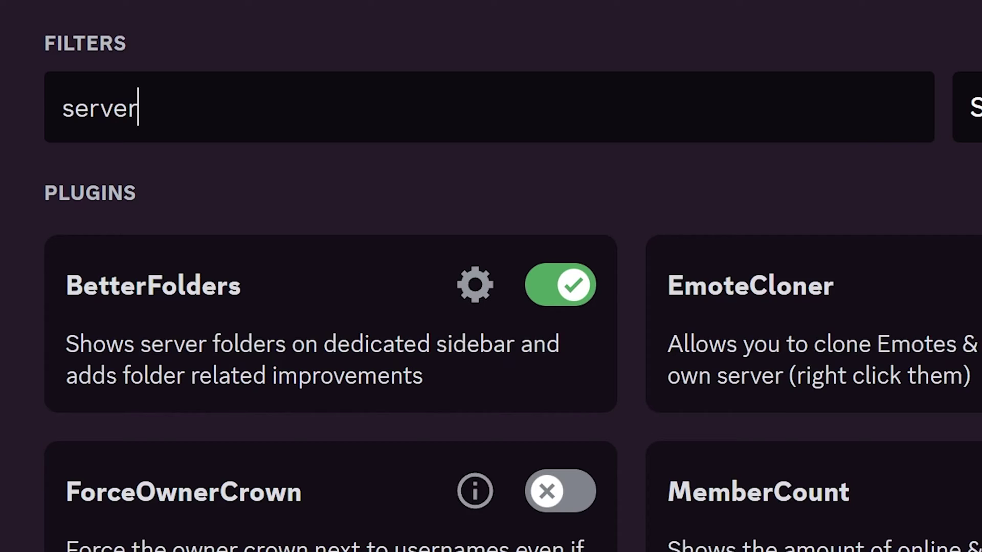
text(p)
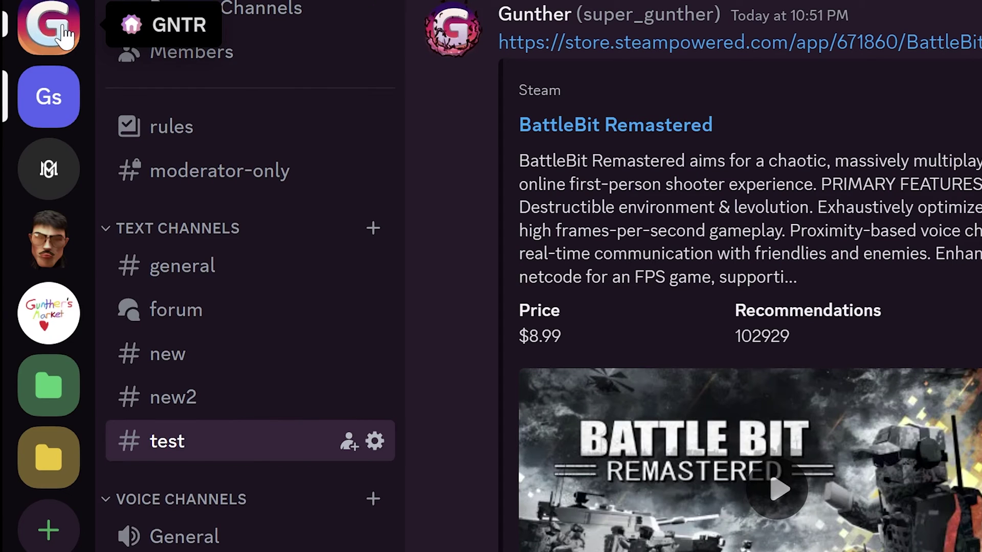
right_click(51, 28)
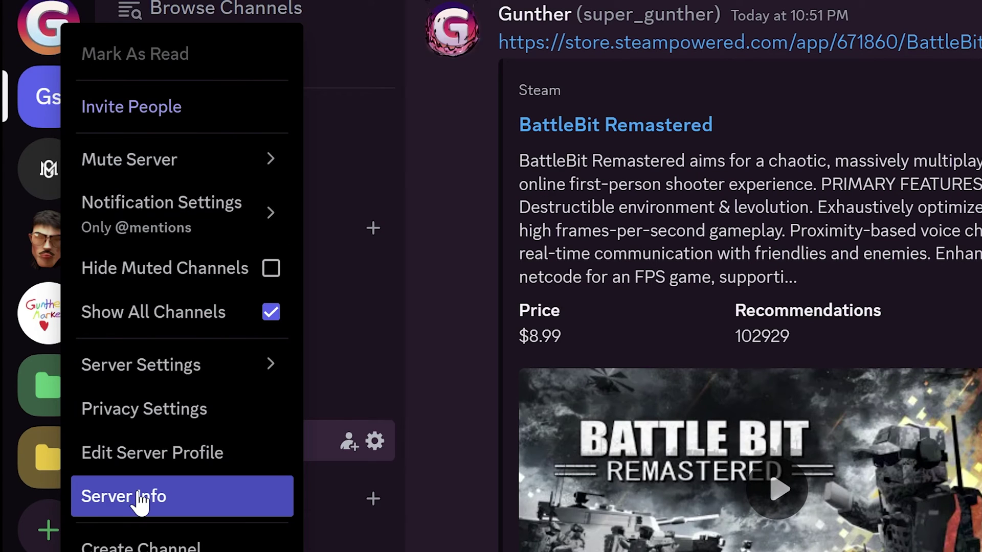
click(240, 498)
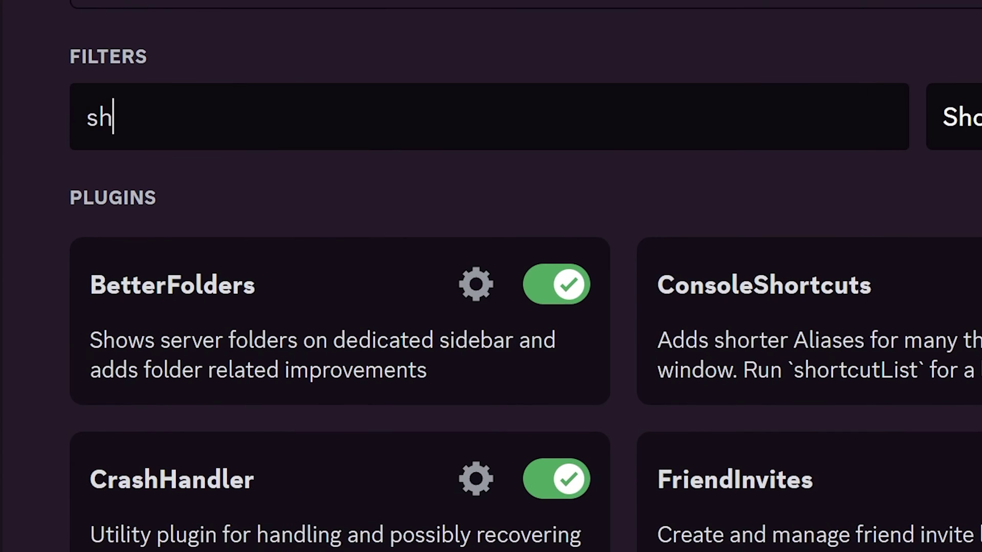
Step: Search the plugins for "showh" and view the hidden channels mod-log, action-log, new-user-log and punishment-appeals
text(owh)
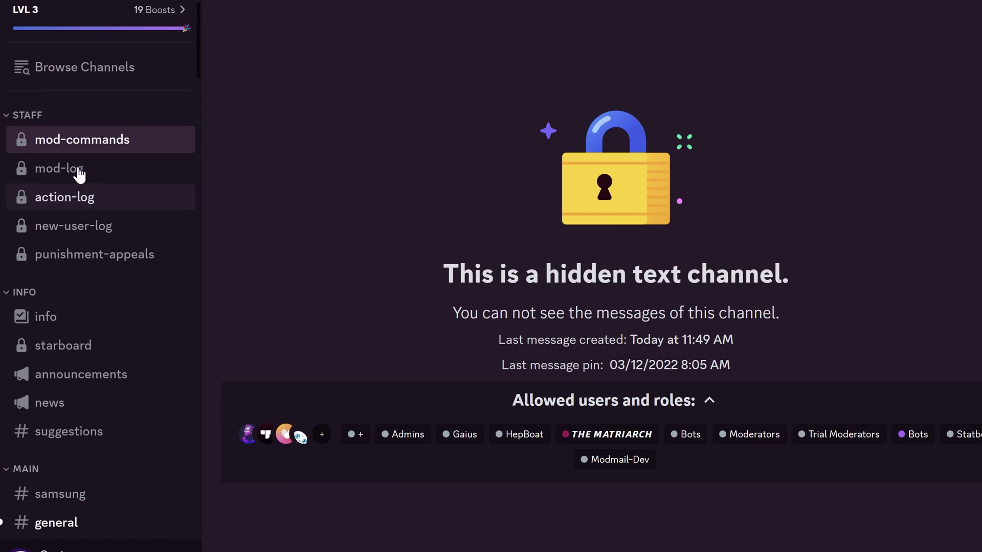
click(20, 170)
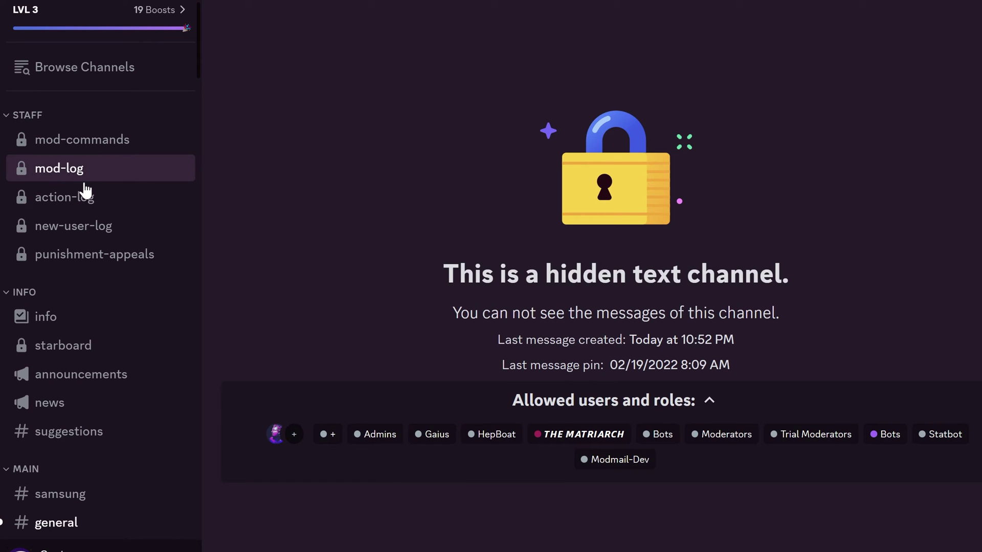
click(83, 194)
click(102, 227)
click(124, 255)
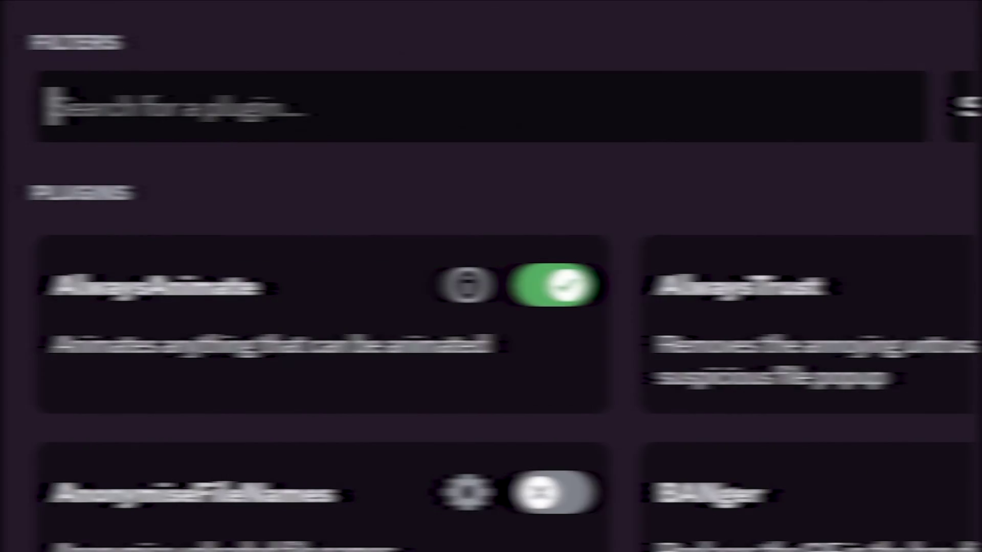
Step: Search the plugins for "voicec" and join the General voice channel
text(voicec)
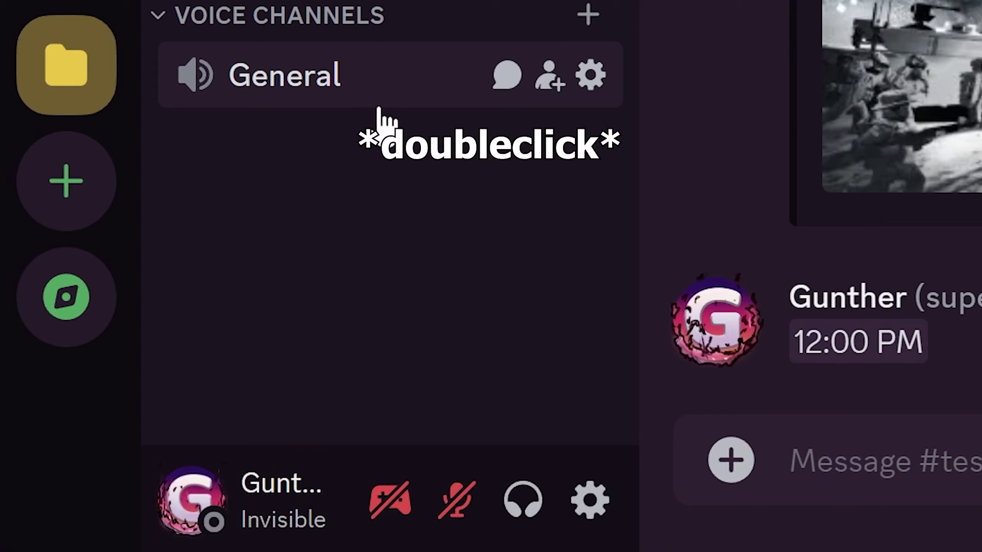
double_click(377, 121)
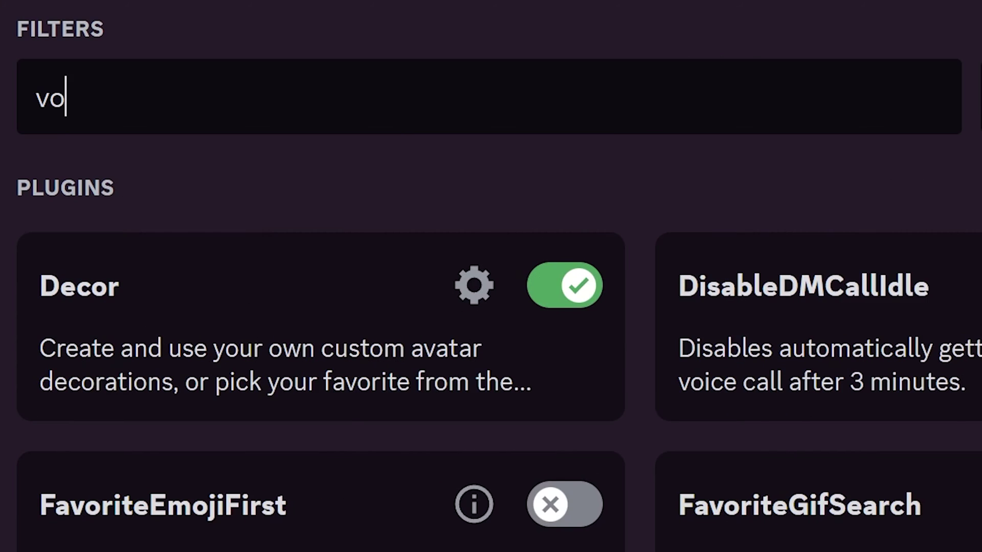
Step: Search the plugins for "voicem" and start a voice message in the #test channel
text(icem)
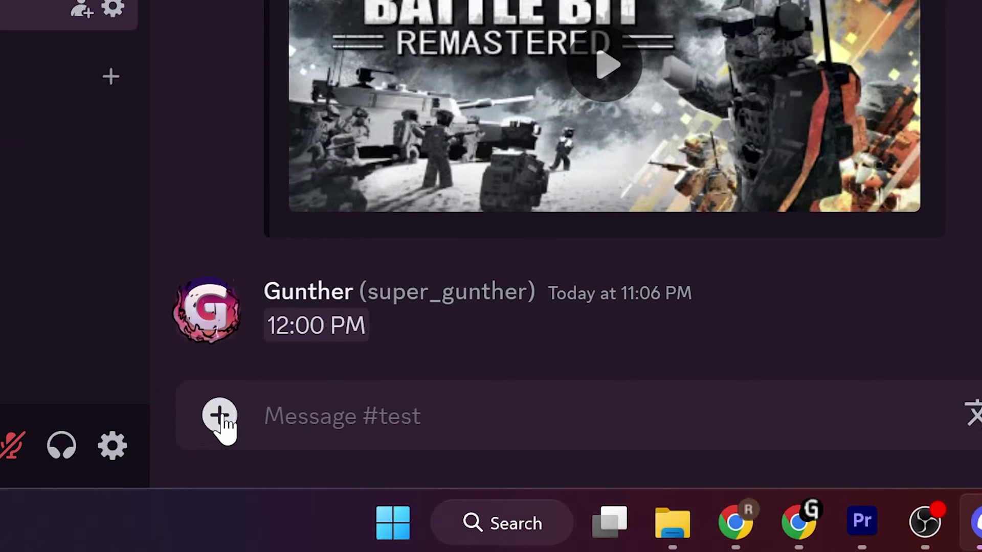
click(220, 416)
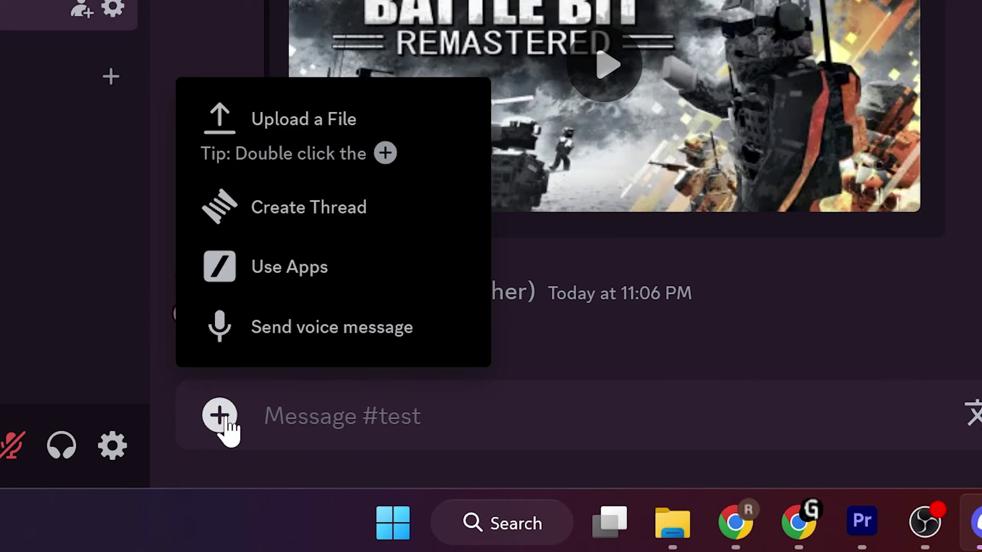
click(365, 344)
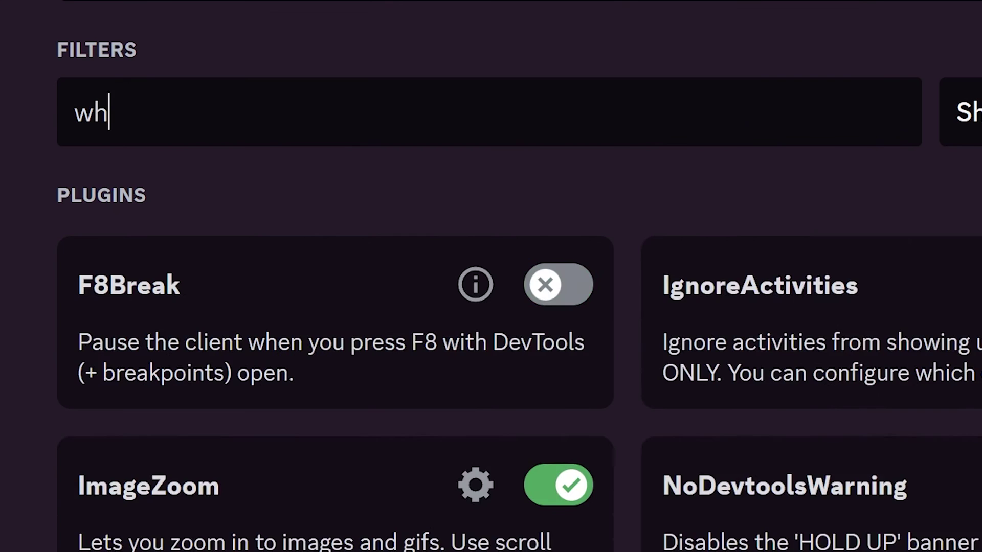
Step: Find the WhoReacted plugin, check the reactions in the announcements channel, and search the plugins for "urban"
text(ore)
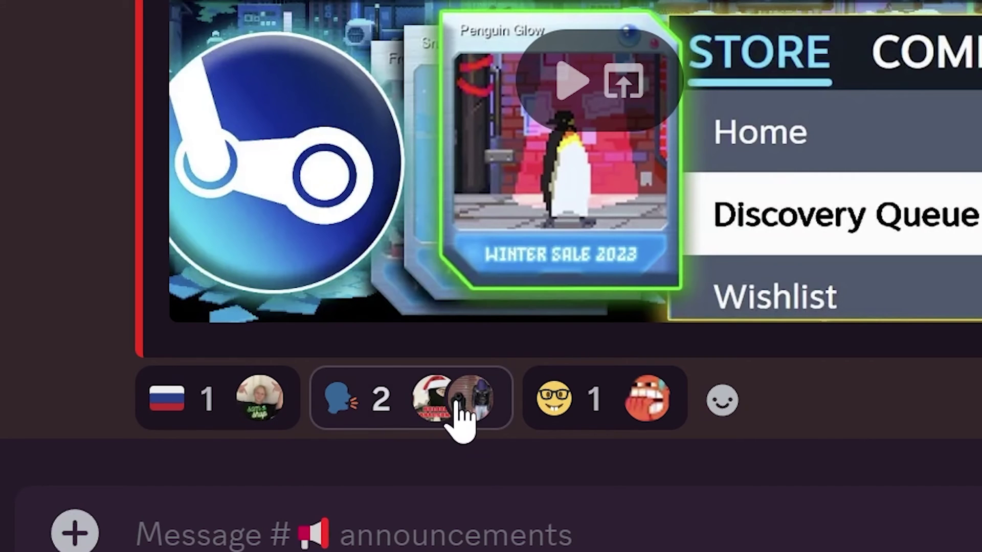
text(urban)
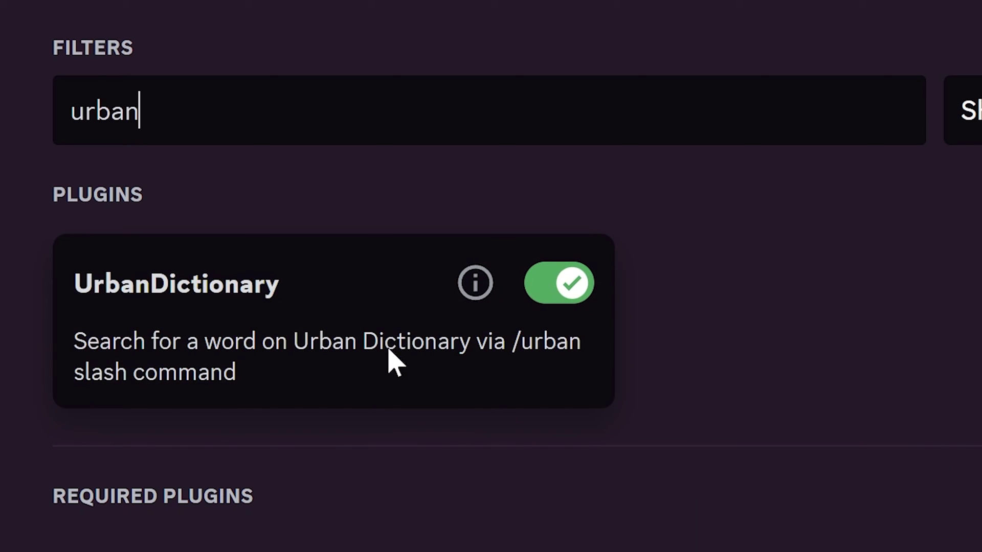
Step: Look up the word "gyat" on Urban Dictionary with the /urban command in the #test channel
text(/urban)
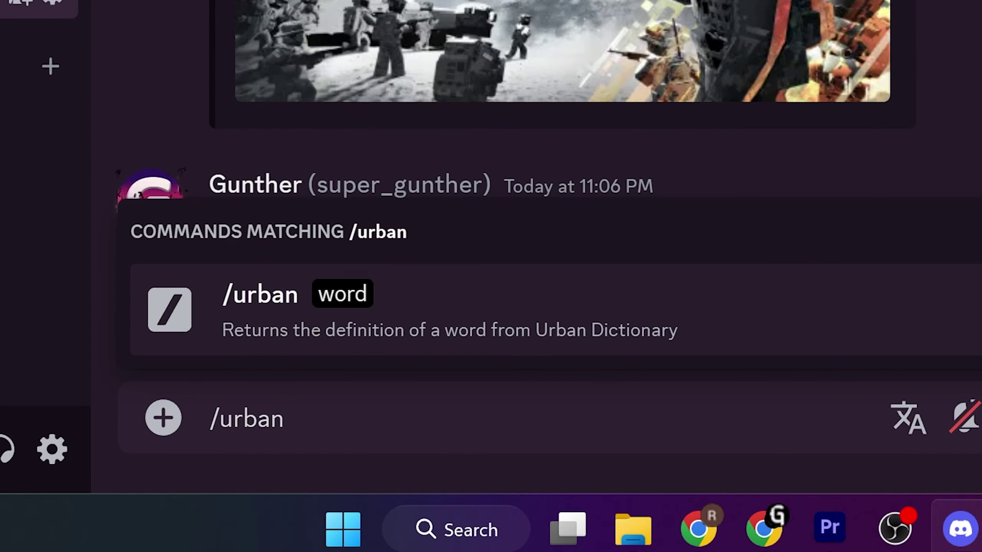
key(Tab)
text(gyat)
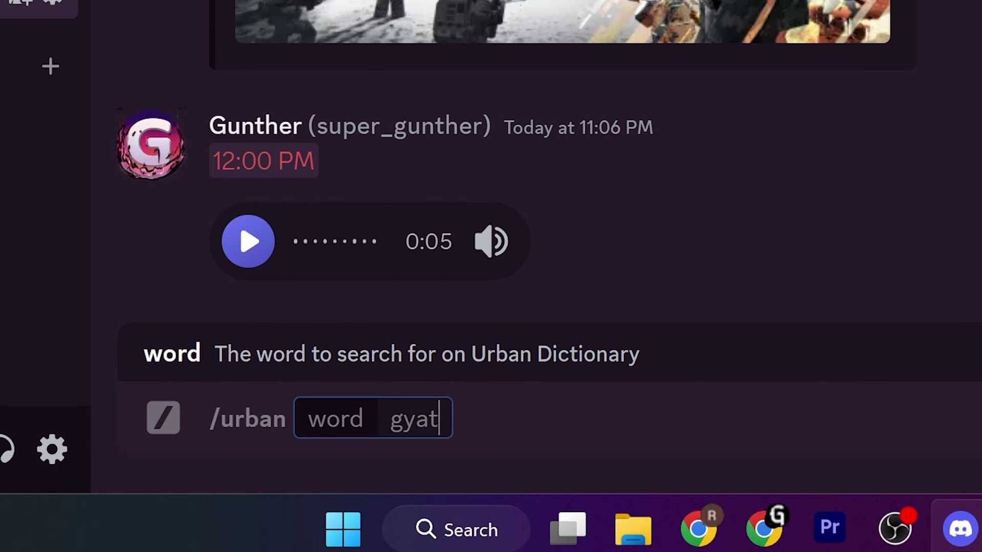
key(Return)
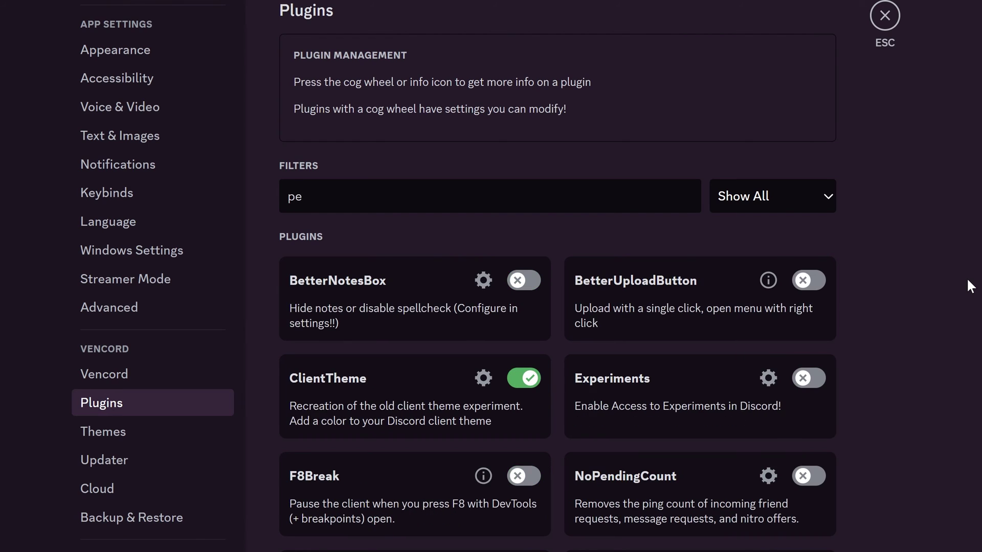
Step: Search the plugins for "pet" and send a /petpet GIF of the other member's avatar in the #111 channel
text(t)
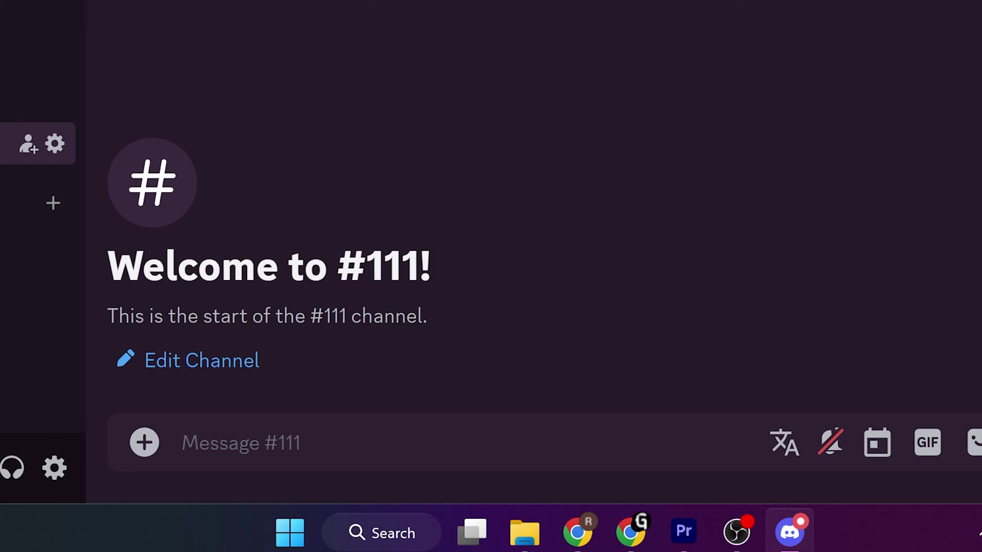
text(/pet)
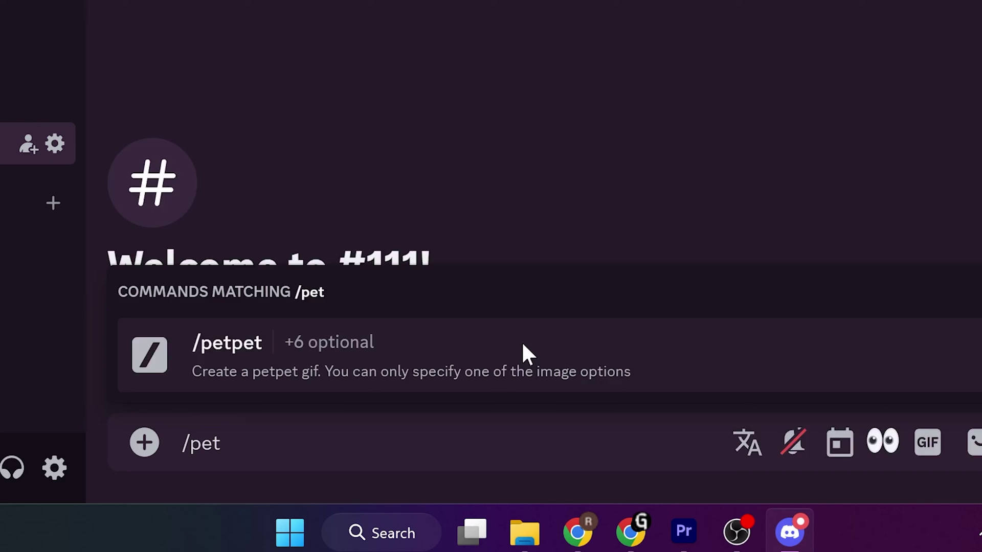
click(523, 345)
click(884, 281)
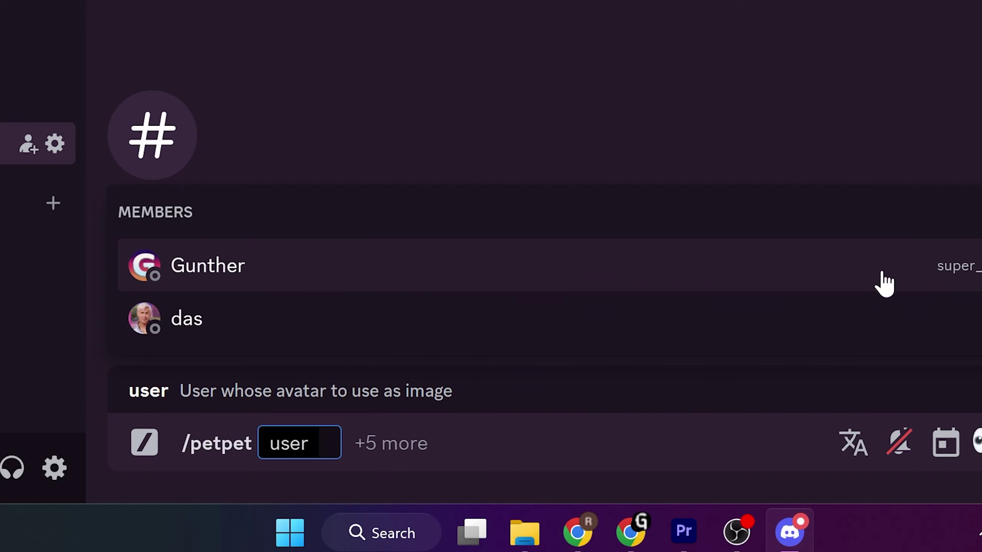
click(415, 332)
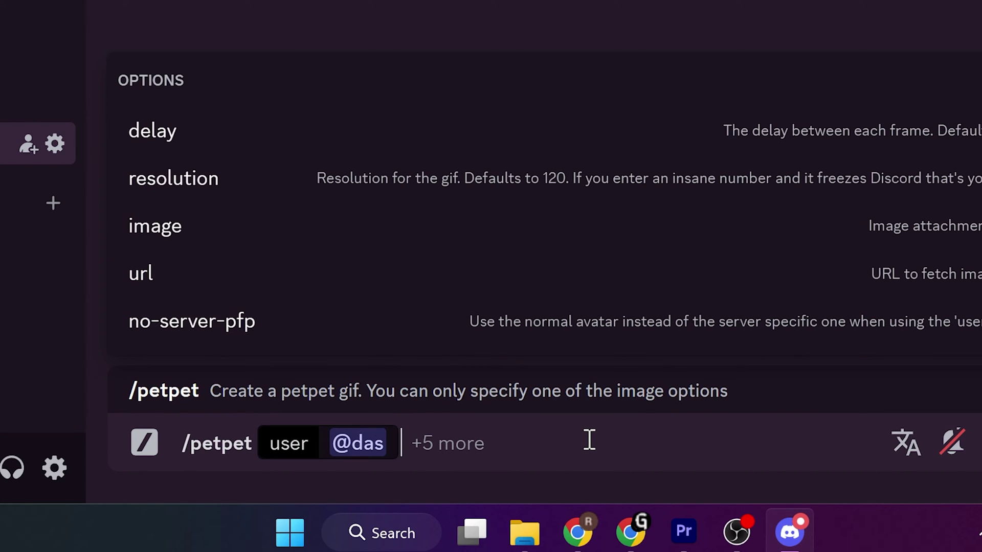
key(Return)
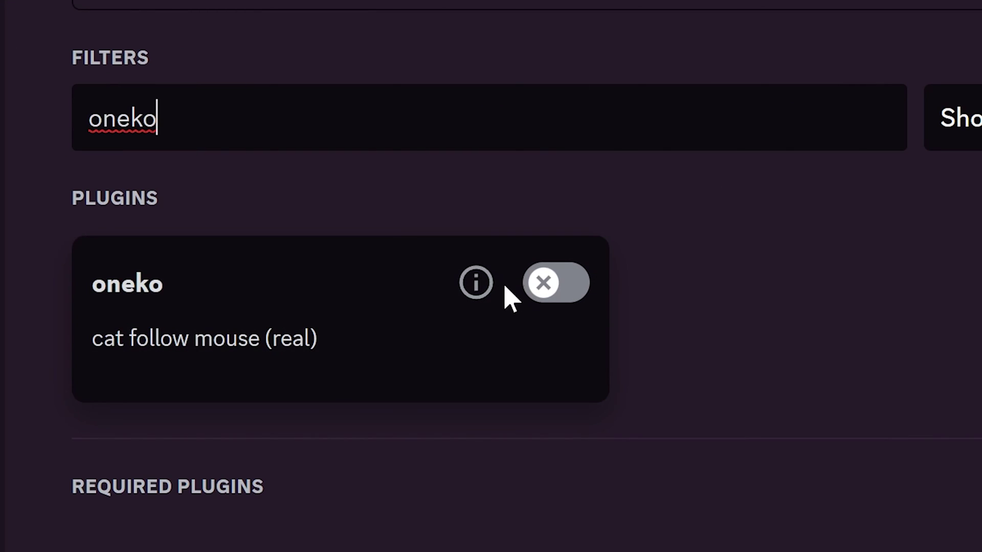
Step: Enable the oneko plugin and send a moyai emoji in the #111 channel
click(529, 284)
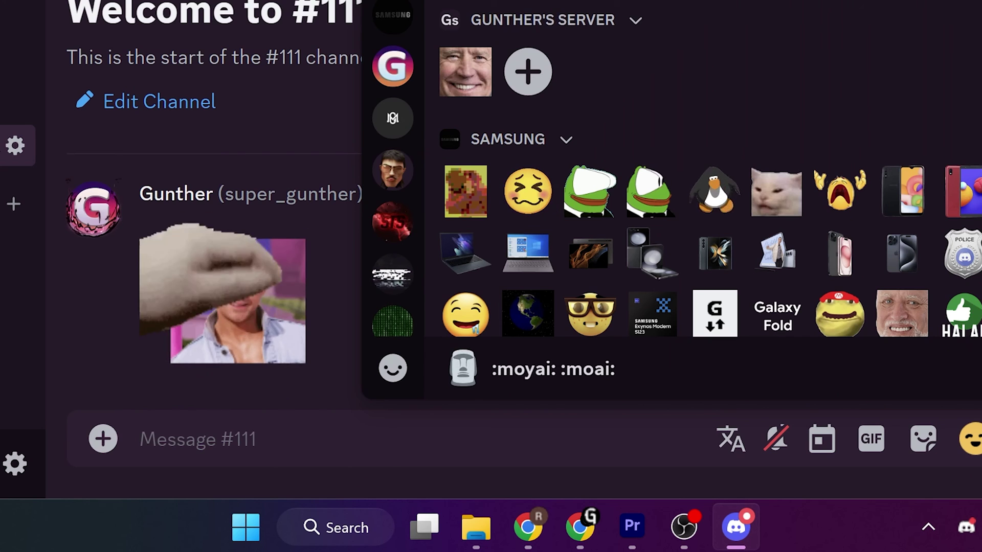
click(524, 314)
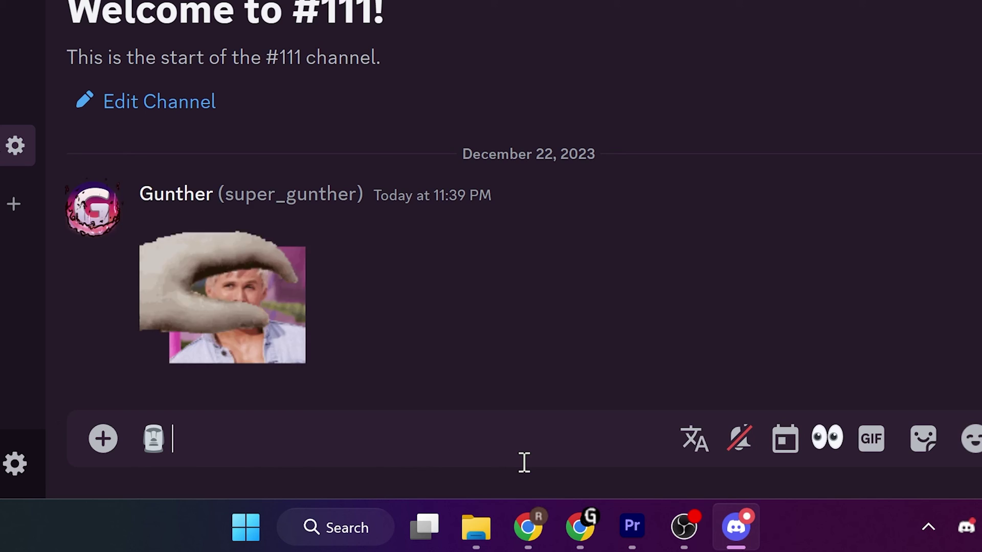
key(Return)
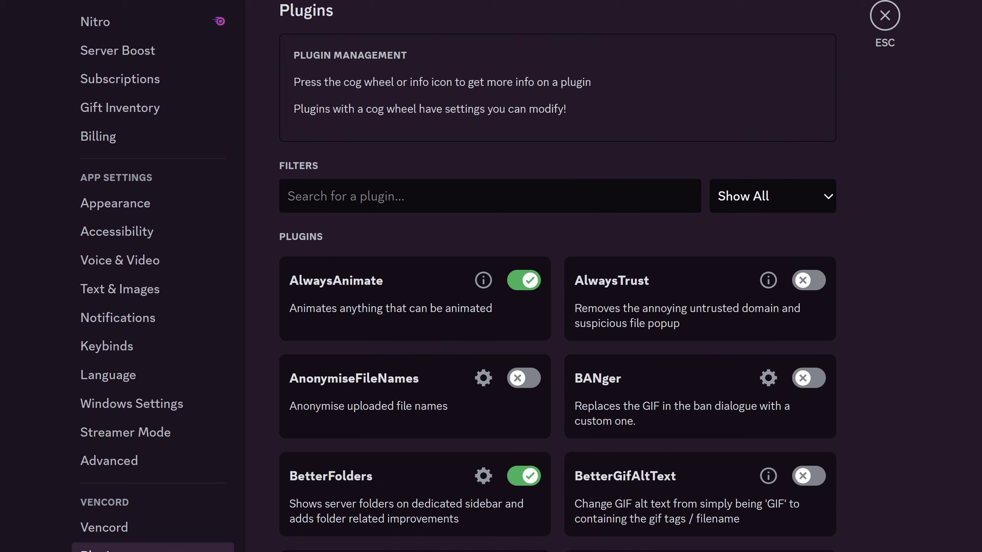
Step: Look through the full plugin list down to the required plugins and open Vencord's Backup & Restore settings
scroll(557, 276, down, 20)
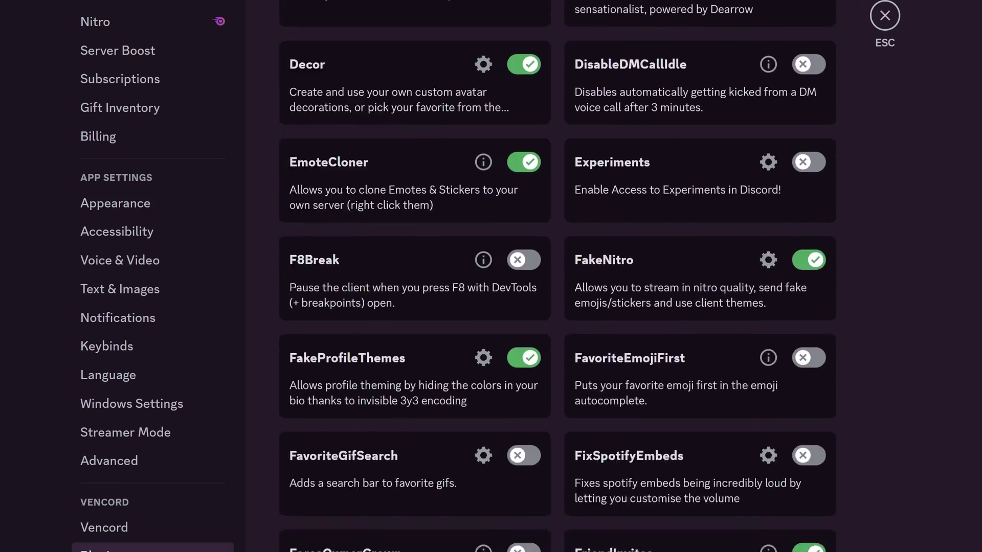
scroll(557, 276, down, 20)
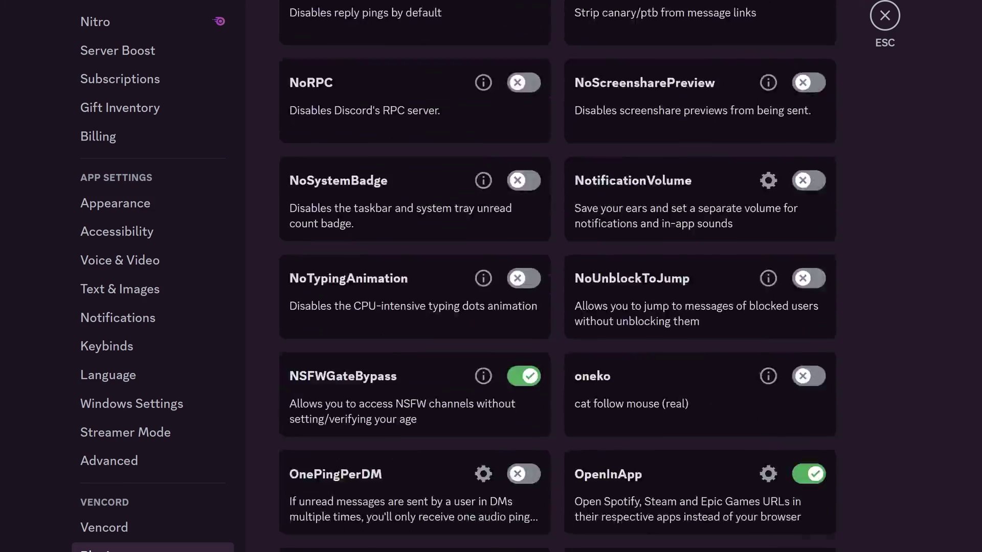
scroll(557, 276, down, 20)
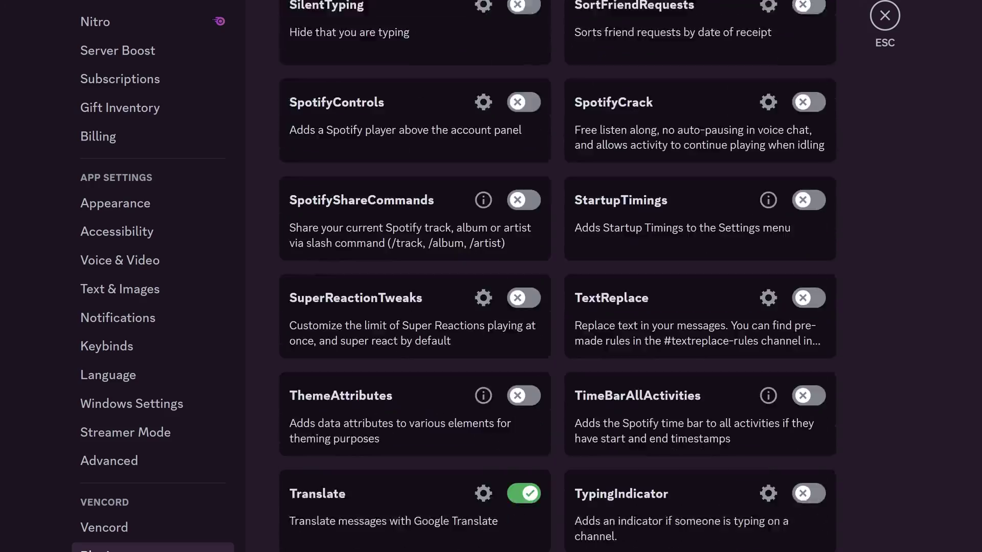
scroll(557, 276, down, 20)
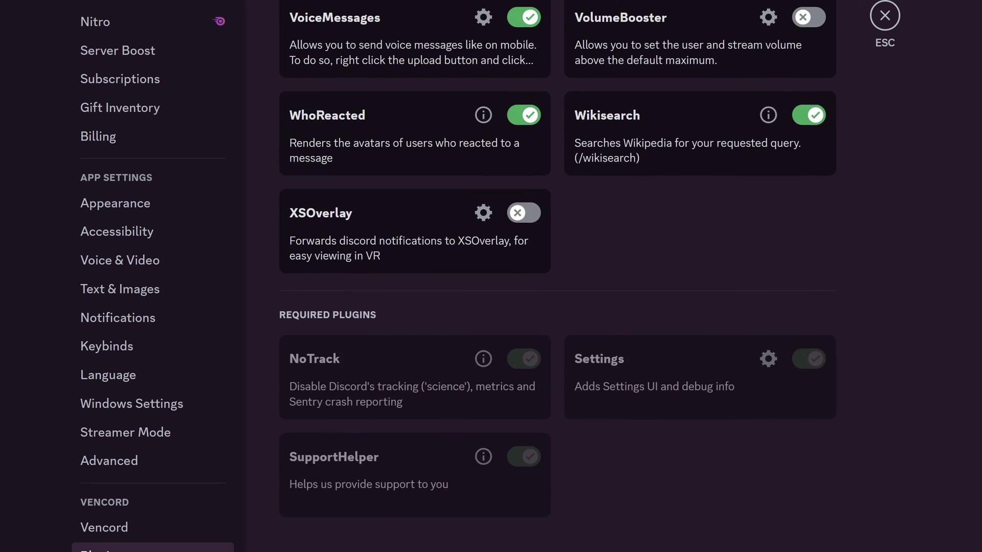
scroll(130, 460, down, 3)
click(130, 514)
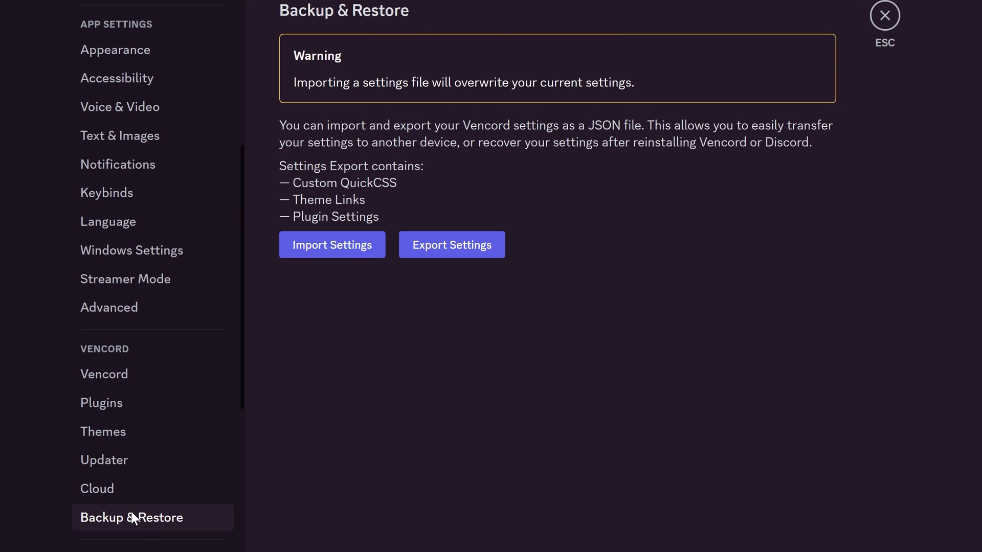